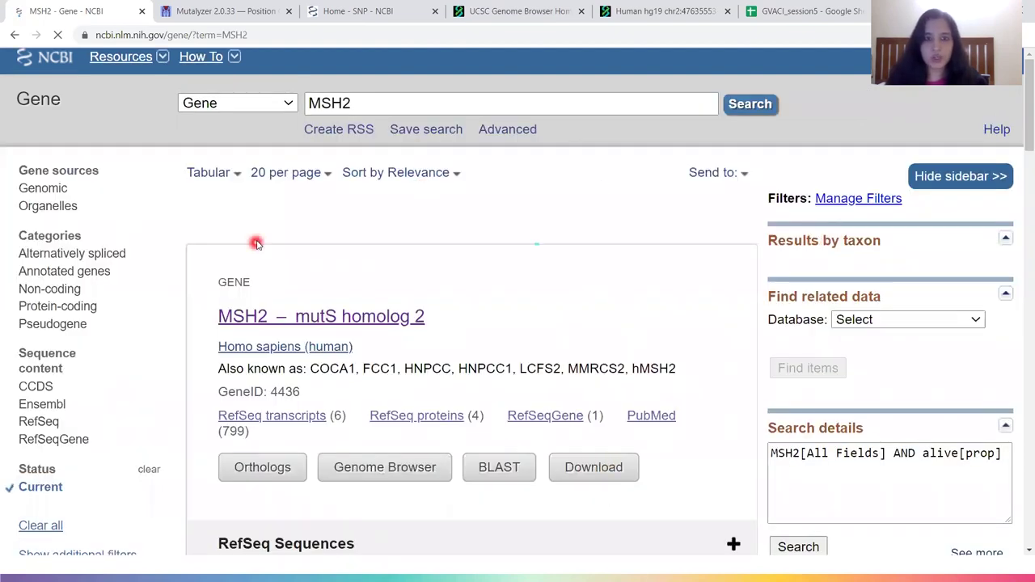
scroll(256, 243, down, 3)
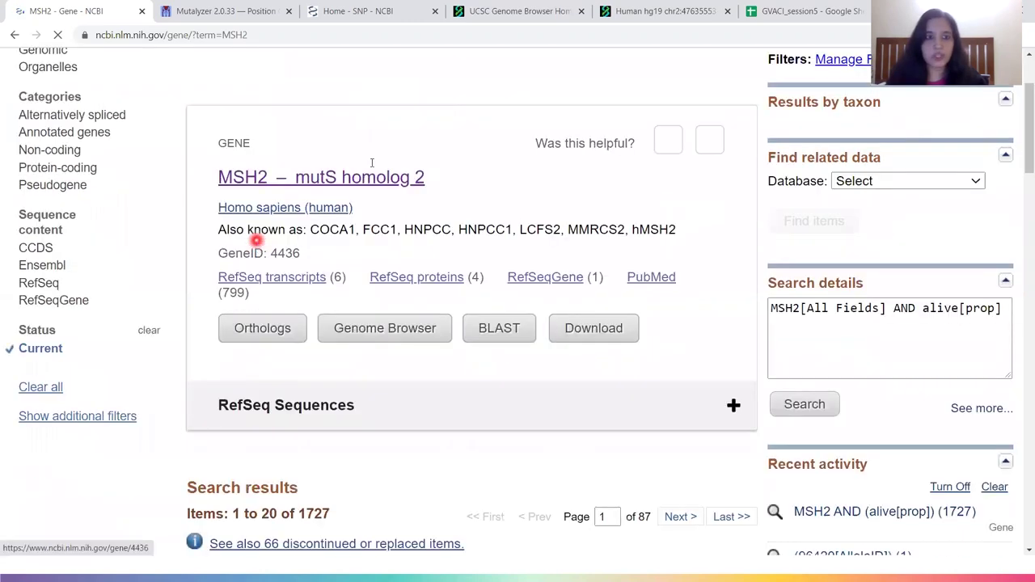
scroll(359, 379, down, 1)
scroll(358, 439, down, 10)
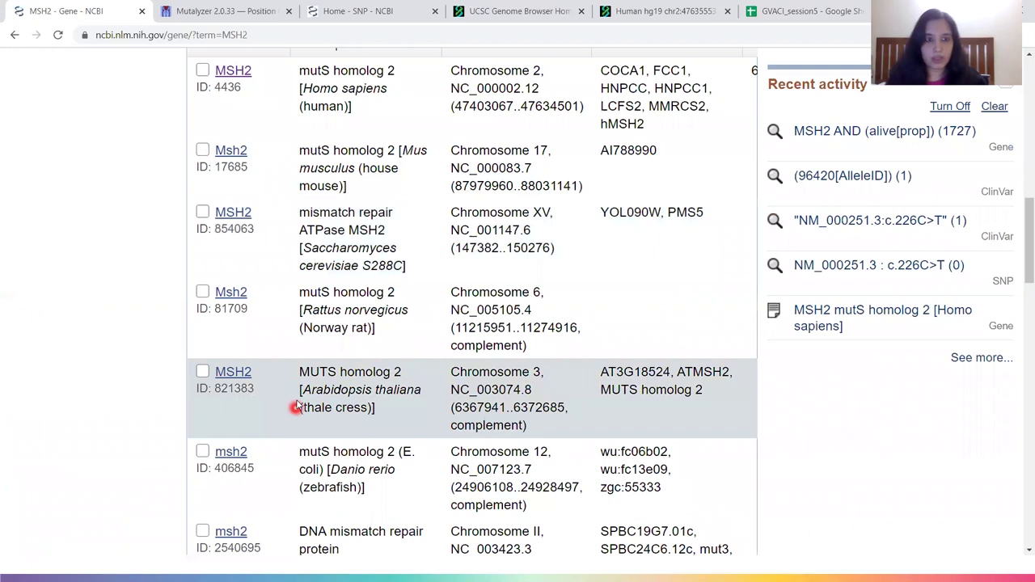
scroll(296, 406, up, 3)
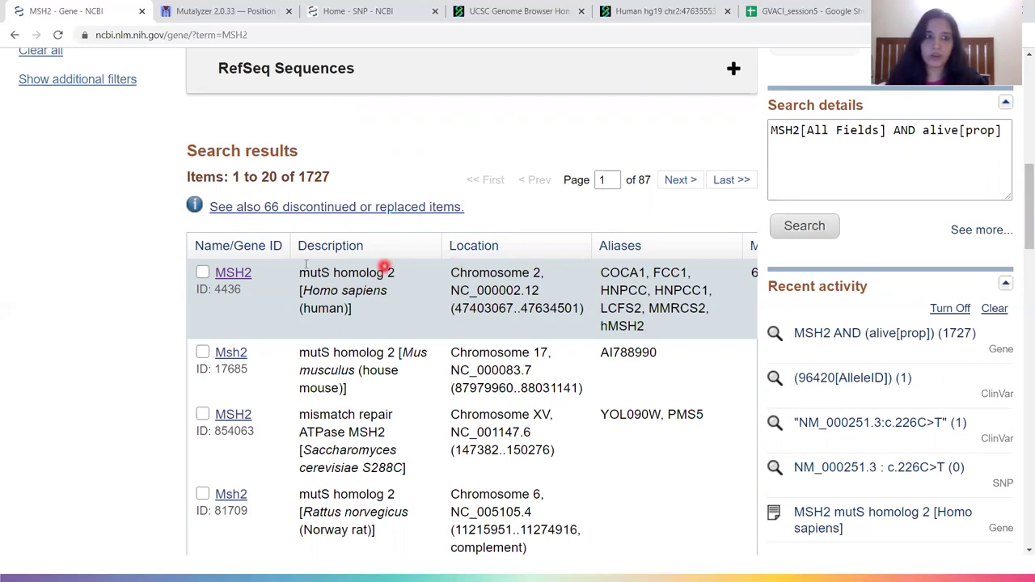
click(233, 273)
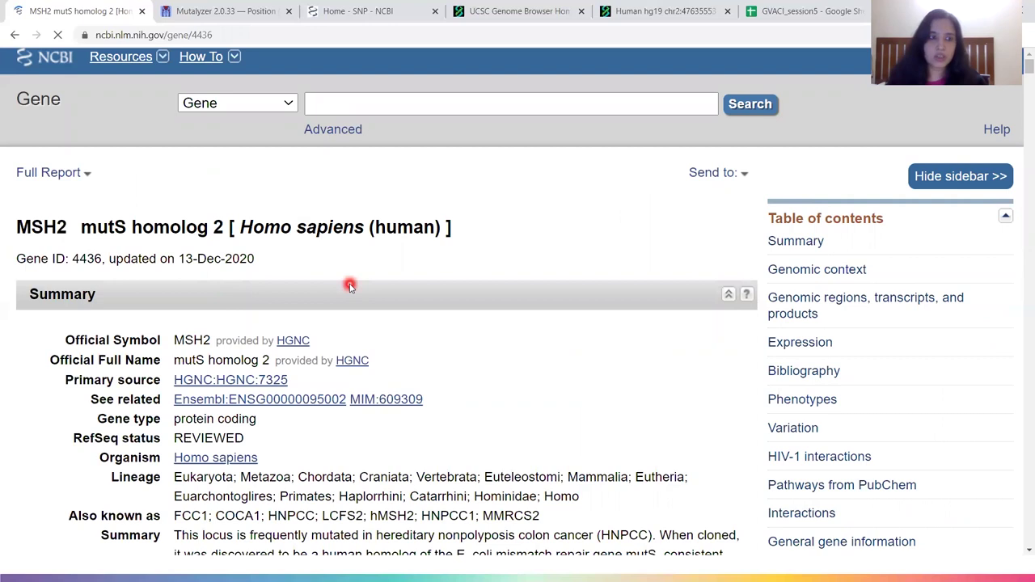
Scroll the MSH2 (Gene ID 4436) record past Genomic context and jump to its reference sequence details
scroll(349, 286, down, 2)
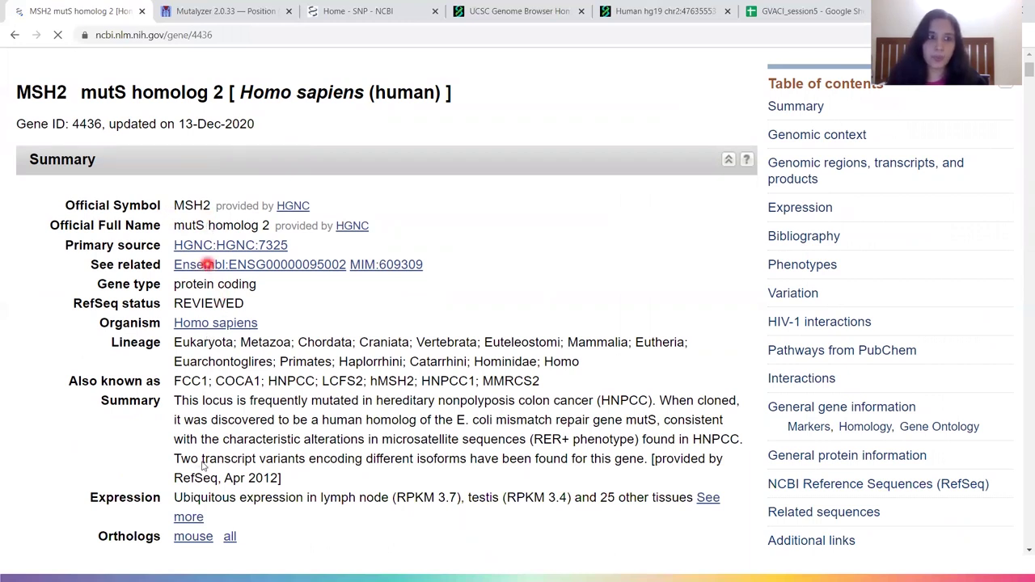
scroll(238, 340, down, 1)
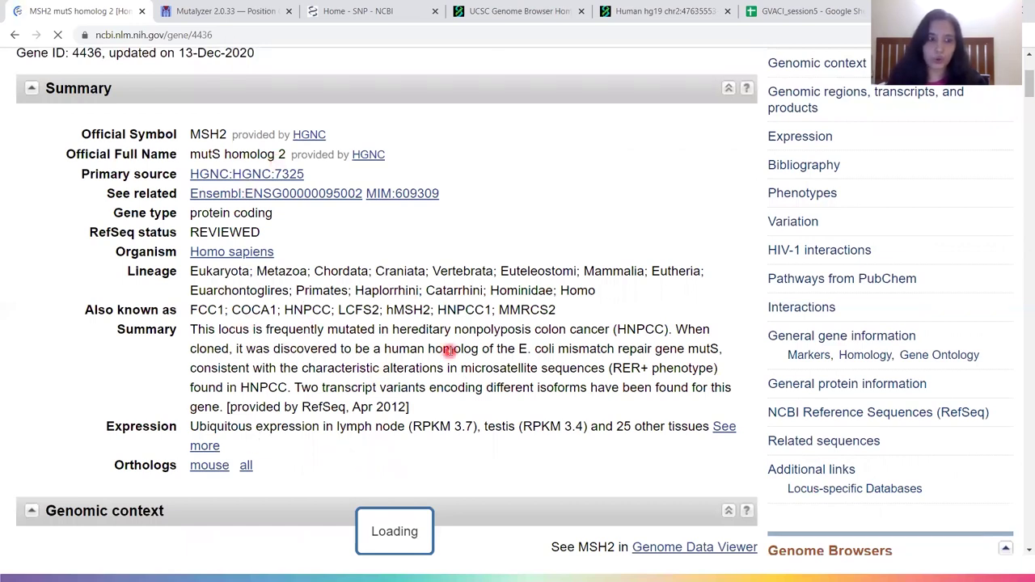
scroll(449, 350, down, 1)
scroll(449, 353, down, 4)
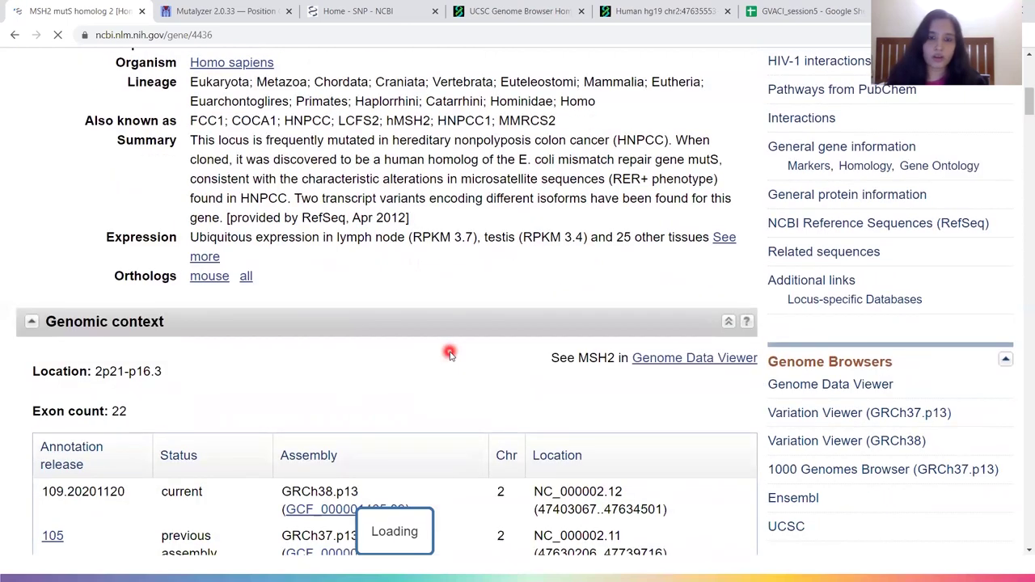
scroll(449, 353, down, 1)
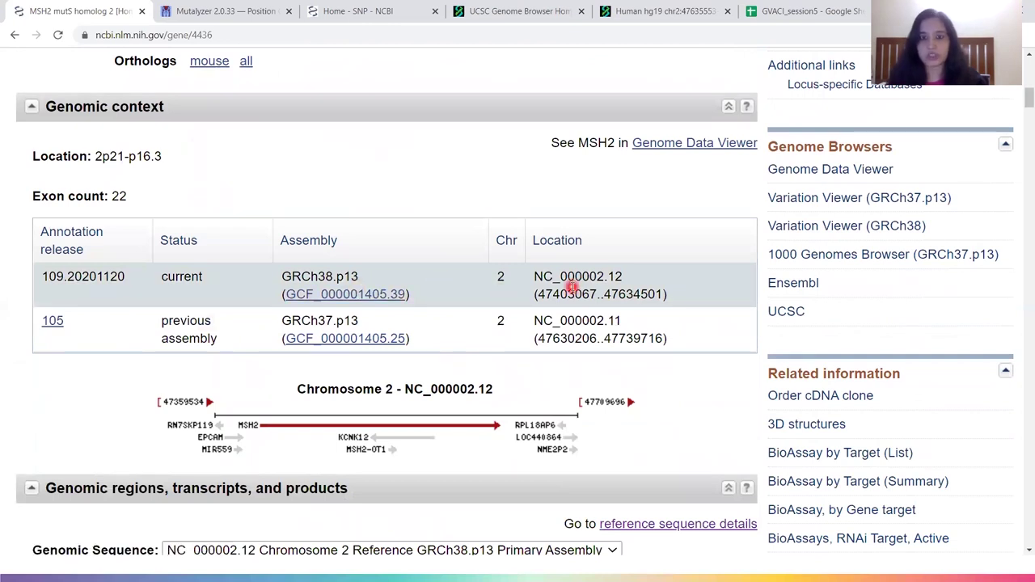
scroll(572, 288, down, 3)
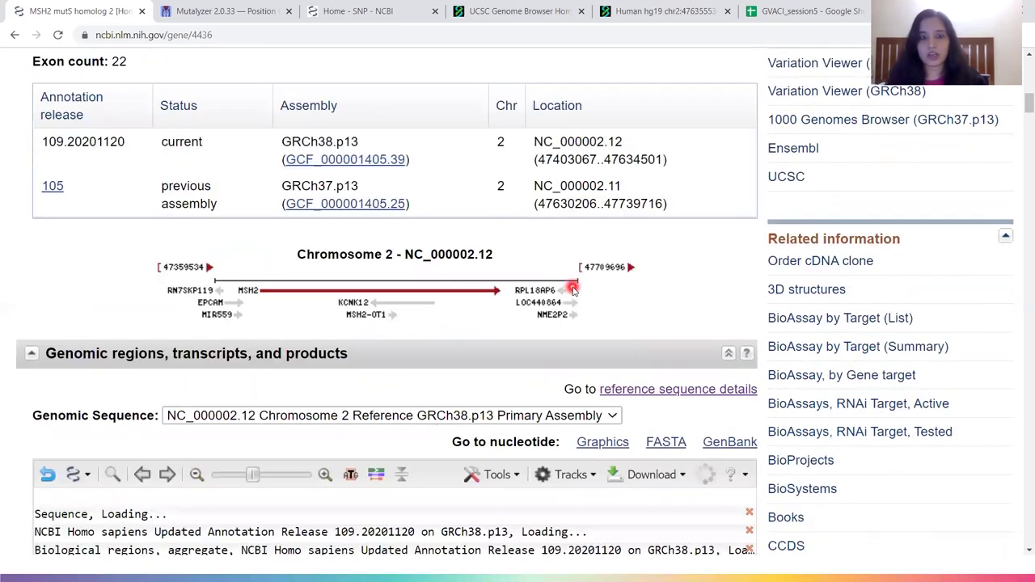
scroll(405, 299, down, 1)
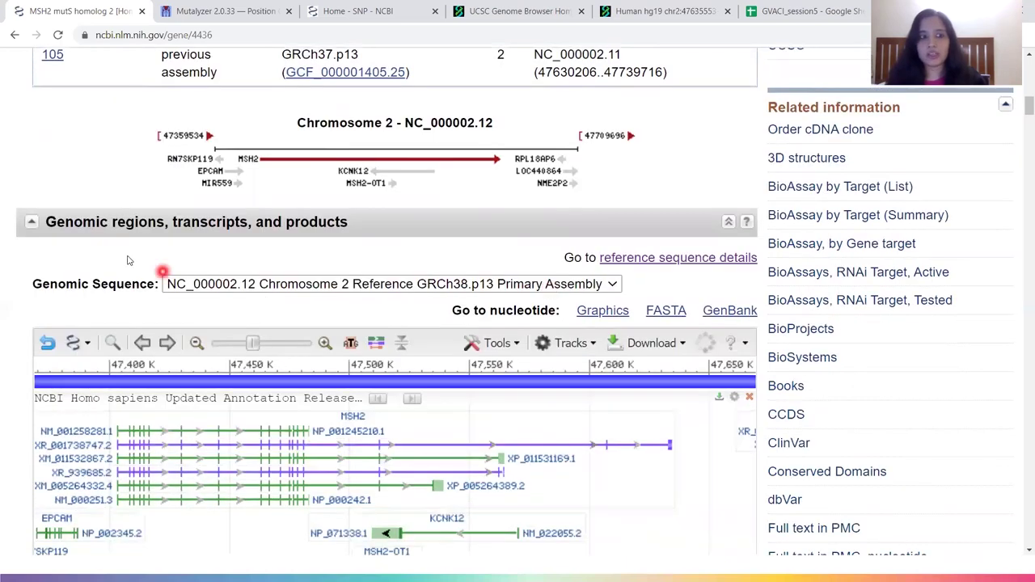
scroll(275, 301, up, 1)
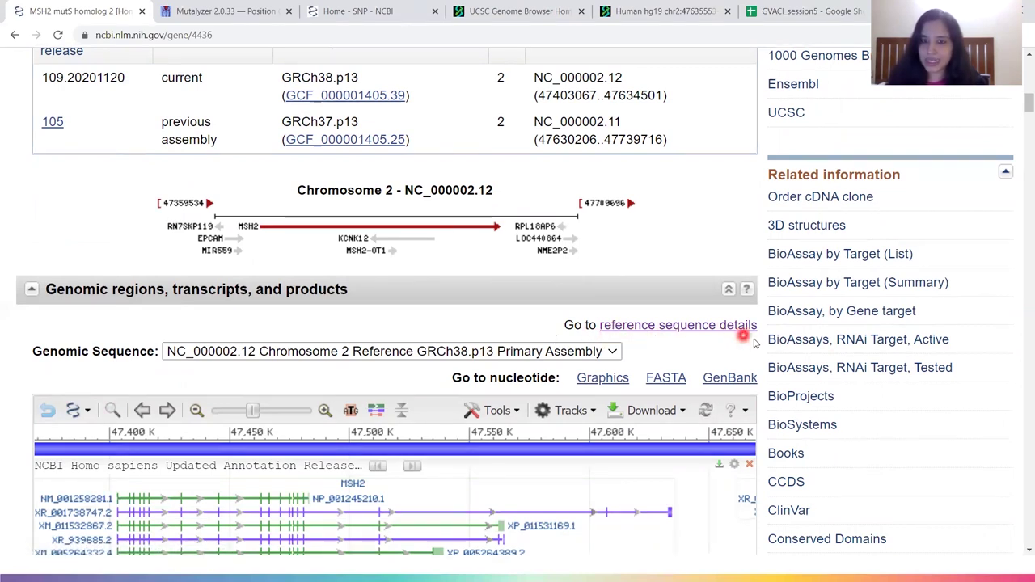
click(662, 326)
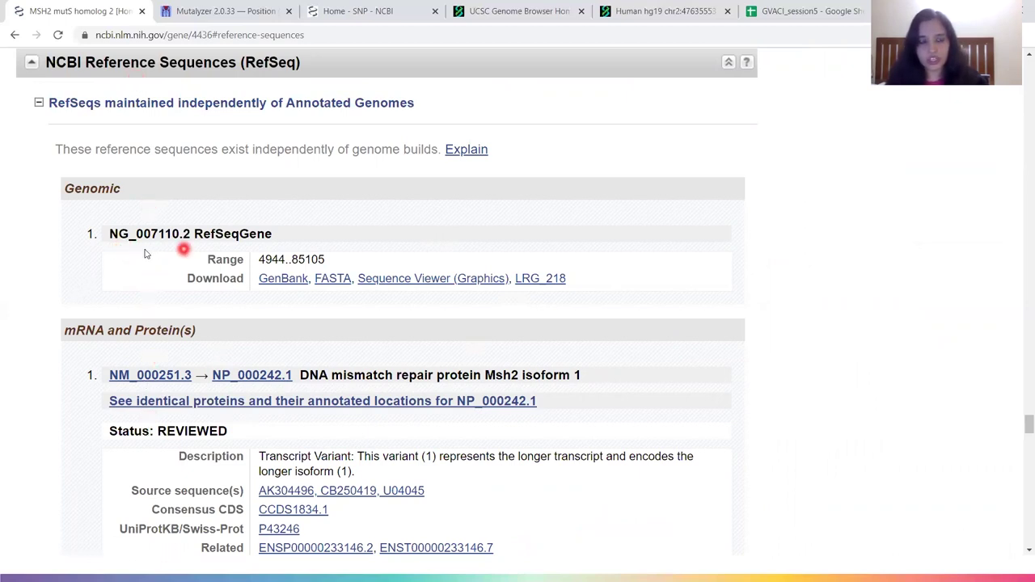
Review the MSH2 RefSeq mRNA/protein list and open isoform 1 protein NP_000242.1 (NM_000251.3)
scroll(180, 253, down, 2)
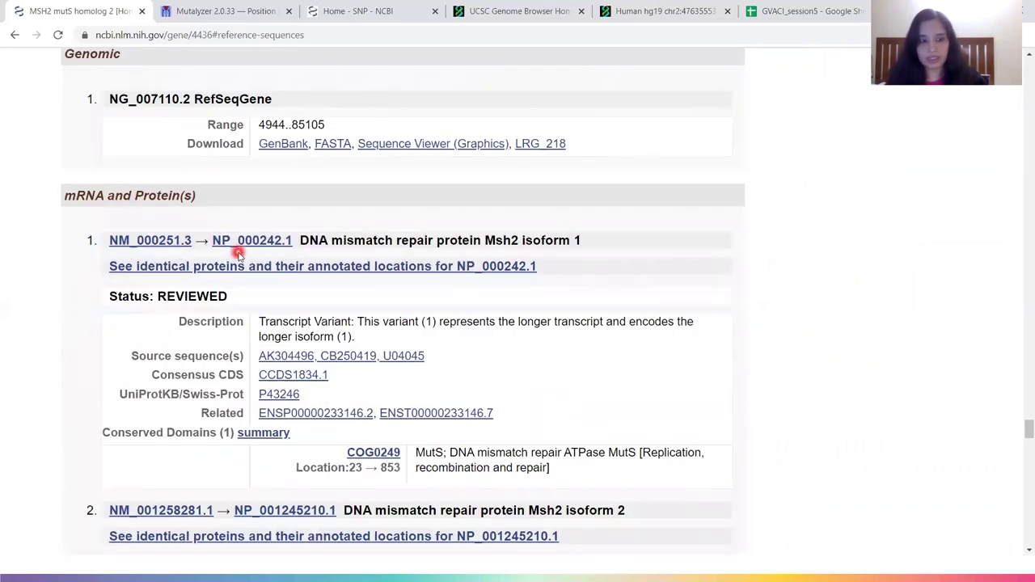
scroll(239, 253, down, 1)
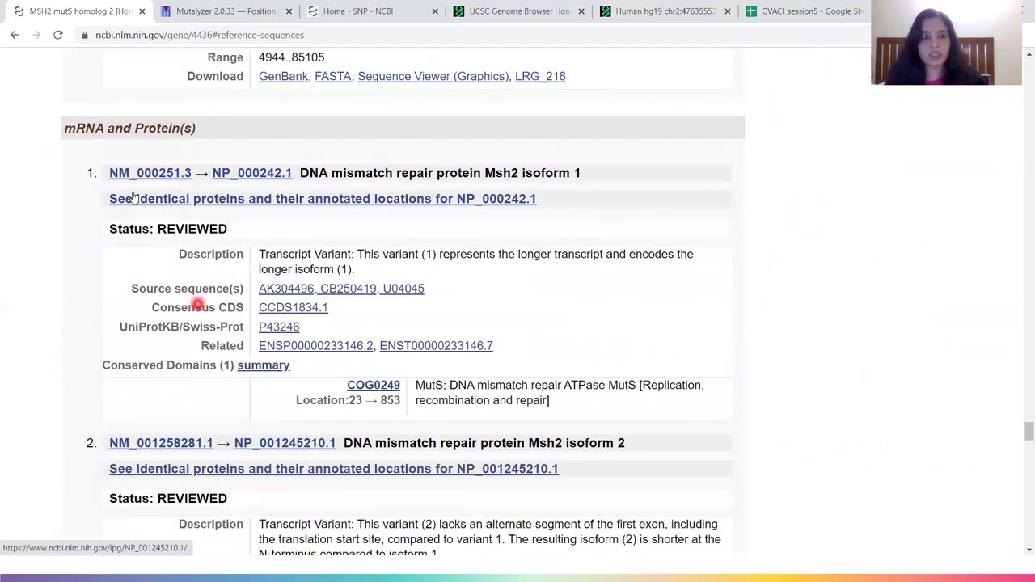
scroll(131, 244, down, 3)
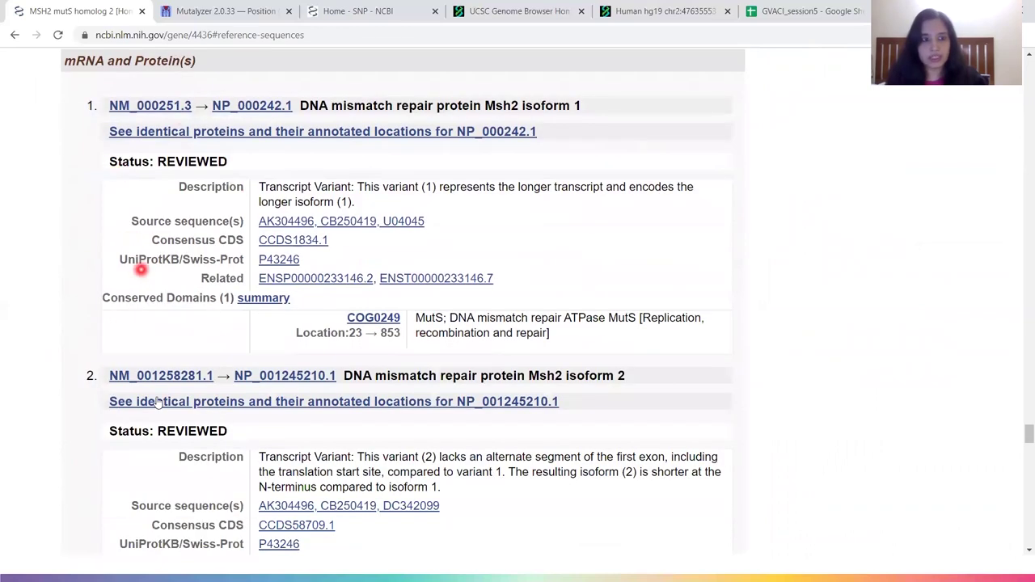
scroll(156, 396, down, 2)
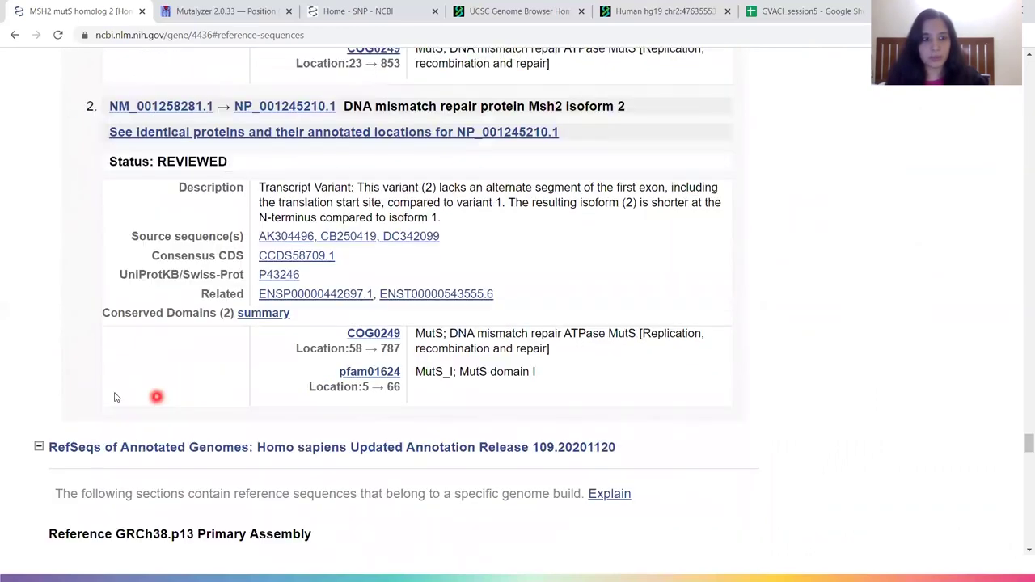
scroll(117, 329, up, 4)
scroll(115, 326, up, 1)
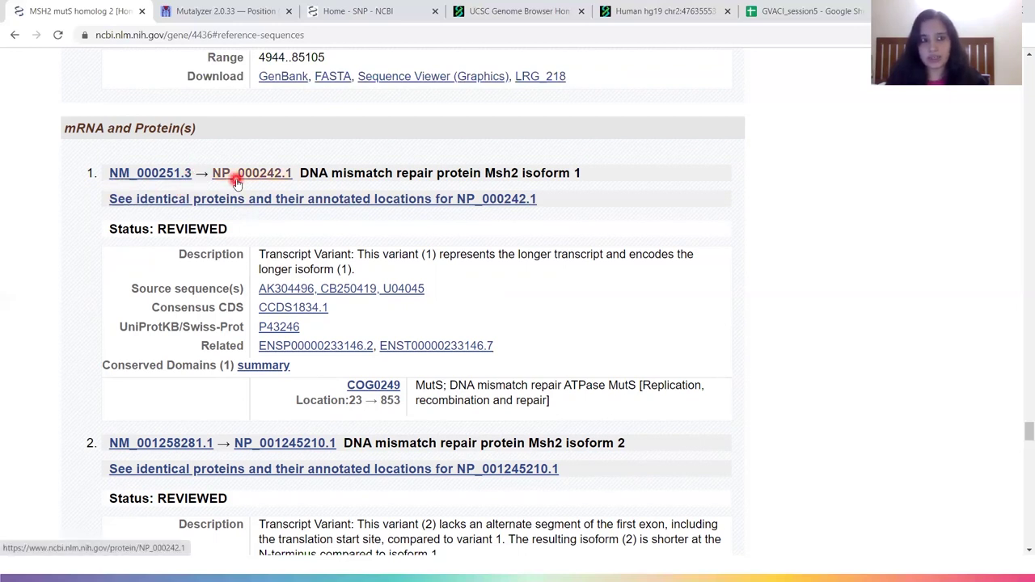
click(264, 198)
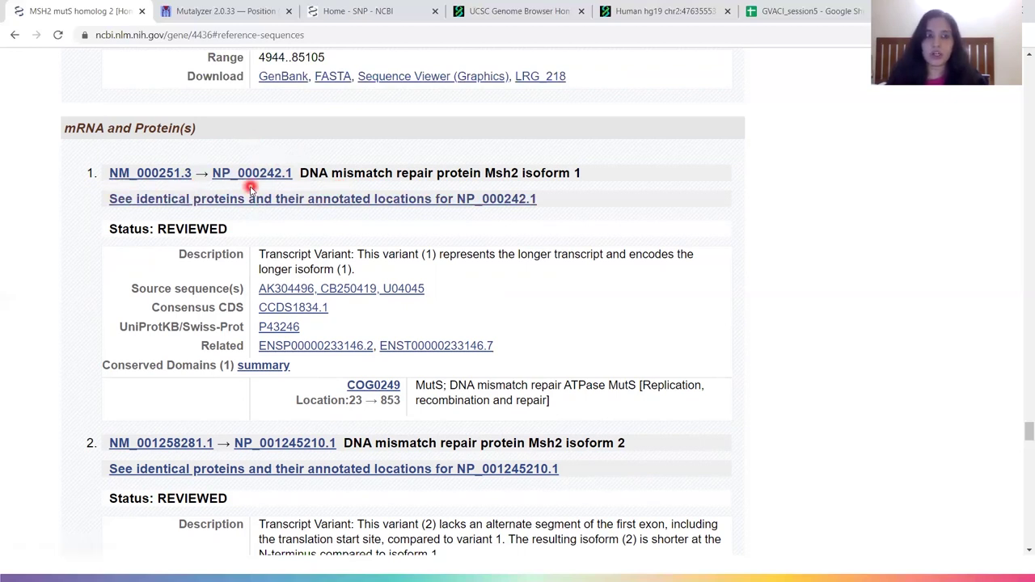
In Mutalyzer, convert NM_000251.2:c.226C>T to NC_000002.11:g.47635554C>T (GRCh37), then return to dbSNP
click(223, 13)
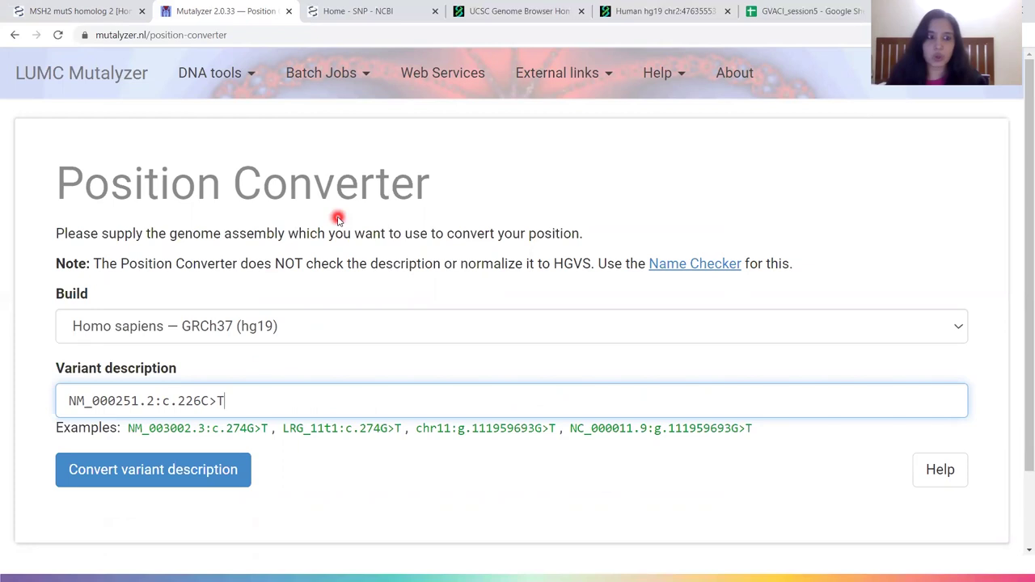
scroll(338, 220, down, 2)
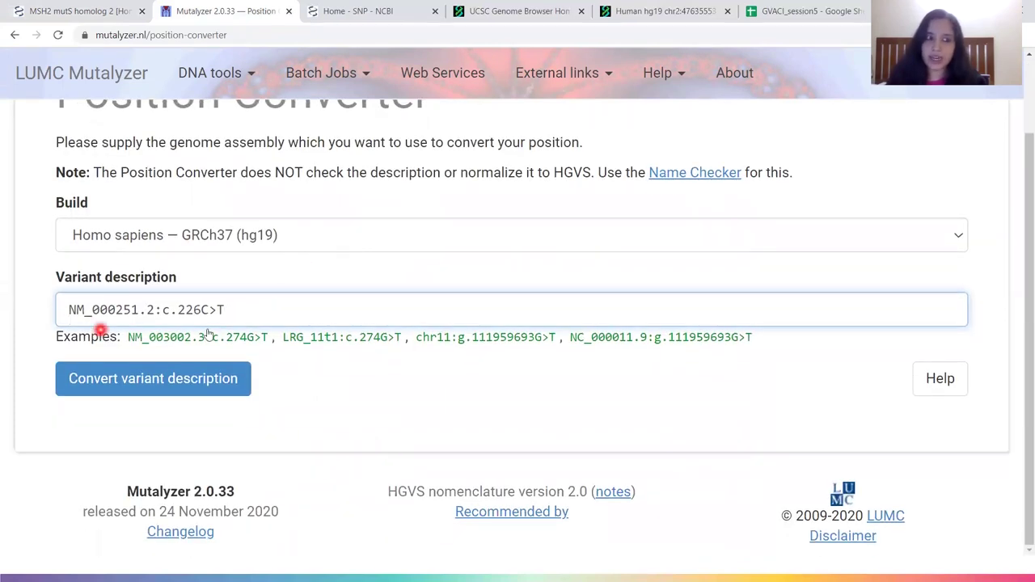
click(176, 384)
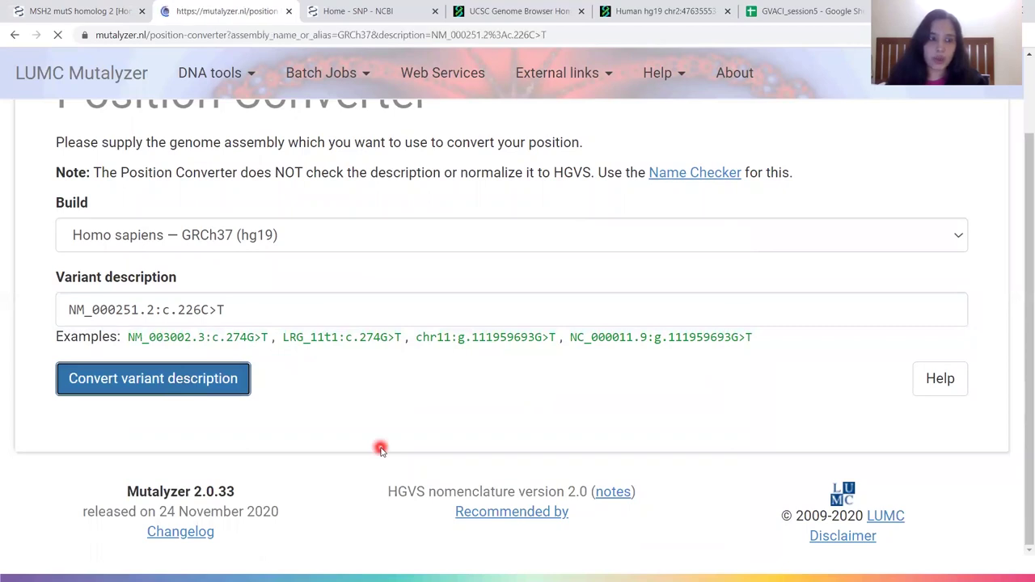
scroll(380, 449, down, 3)
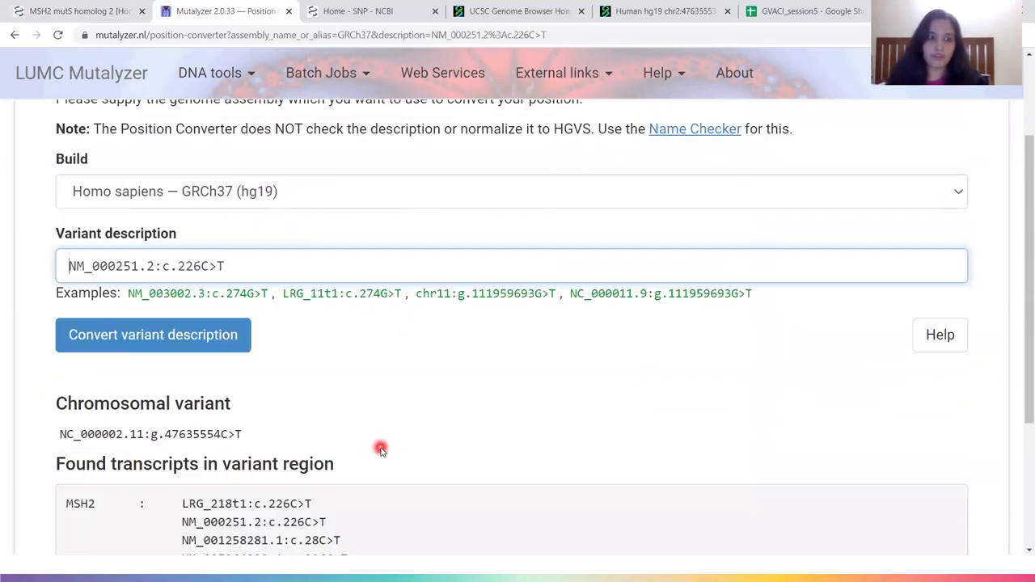
scroll(380, 450, down, 1)
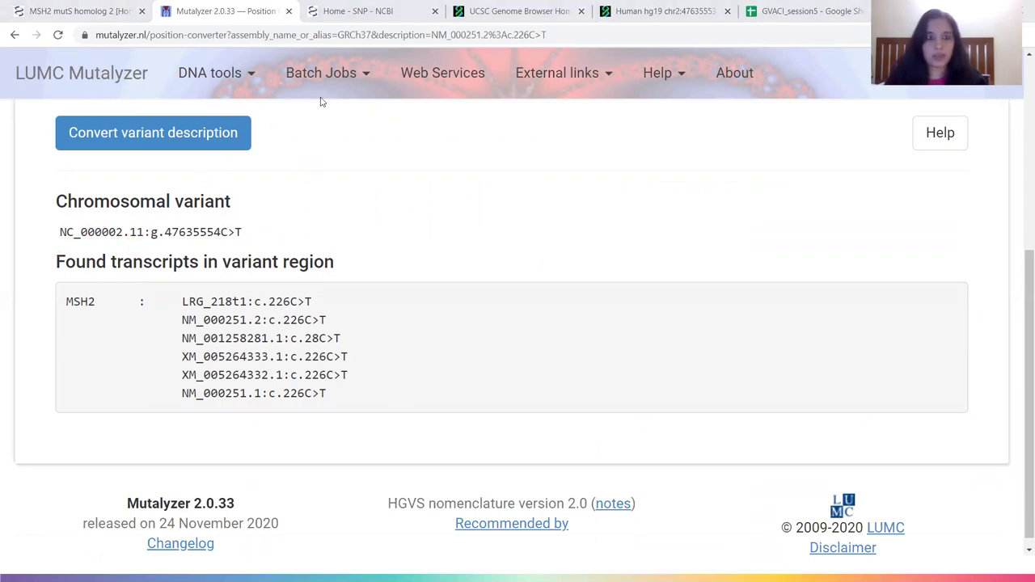
key(ctrl+Tab)
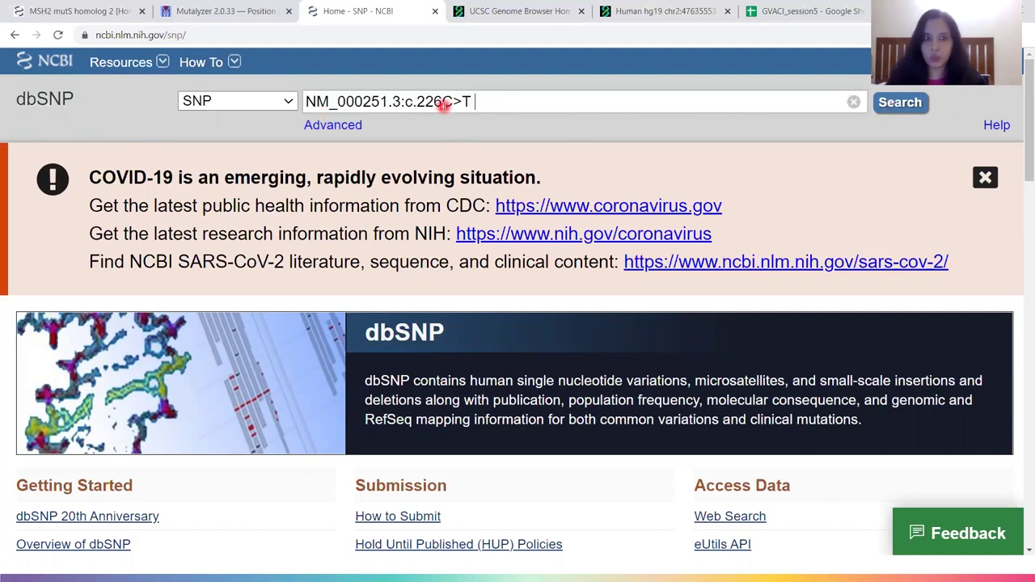
Search dbSNP for NM_000251.3:c.226C>T and open the pathogenic MSH2 SNV report rs63750042
click(899, 106)
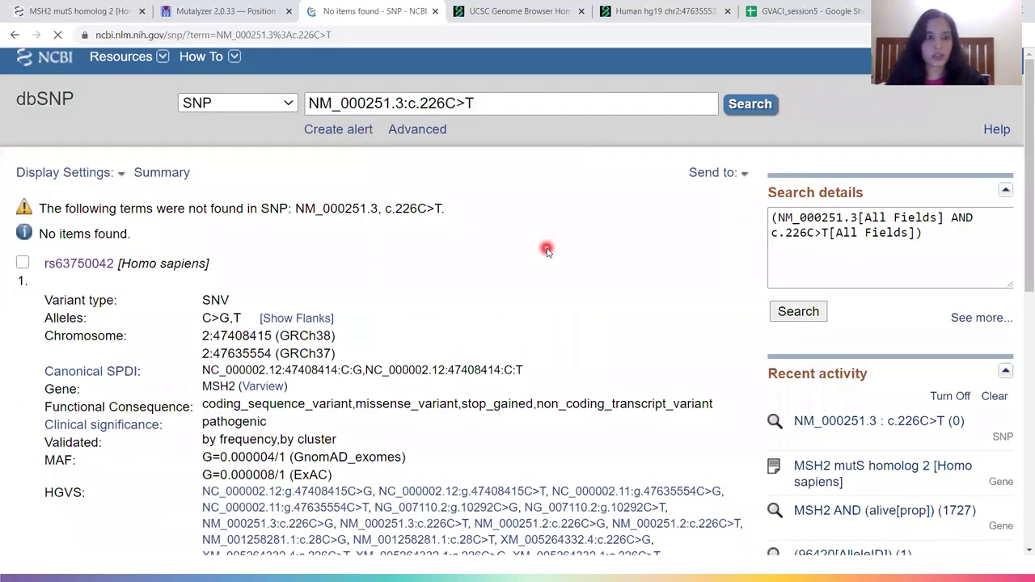
scroll(546, 250, down, 2)
scroll(547, 249, up, 2)
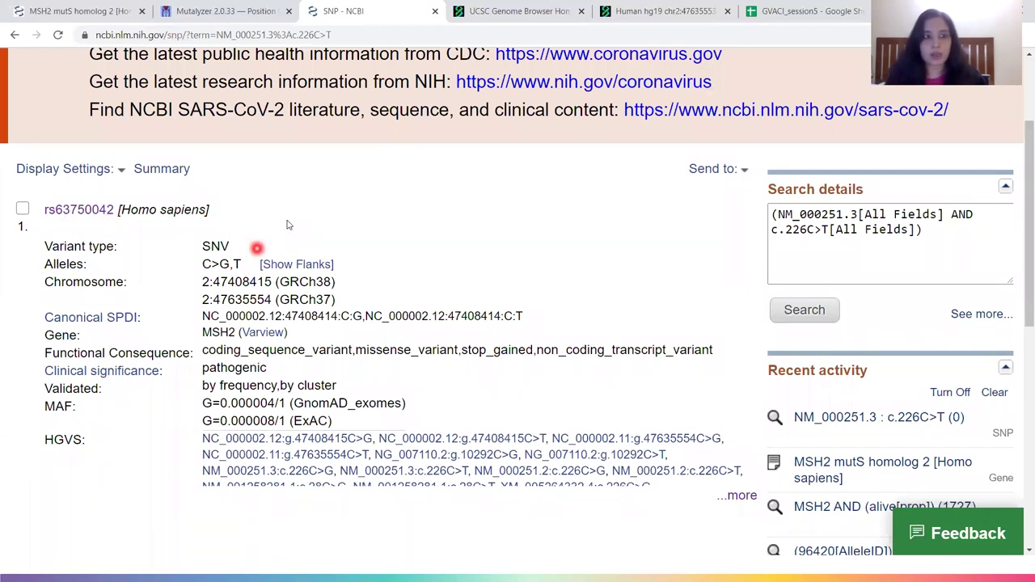
scroll(161, 326, down, 2)
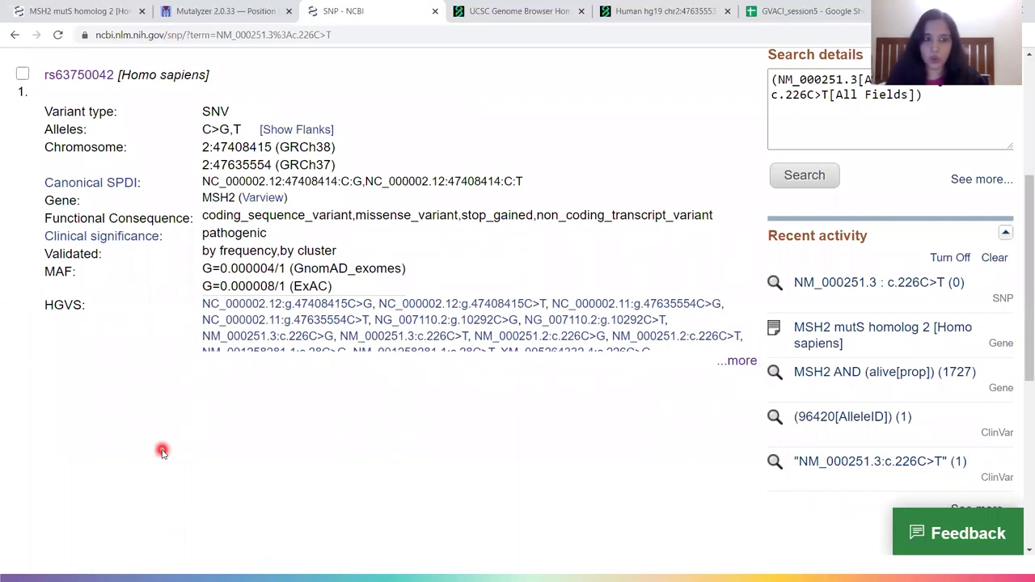
scroll(162, 452, up, 1)
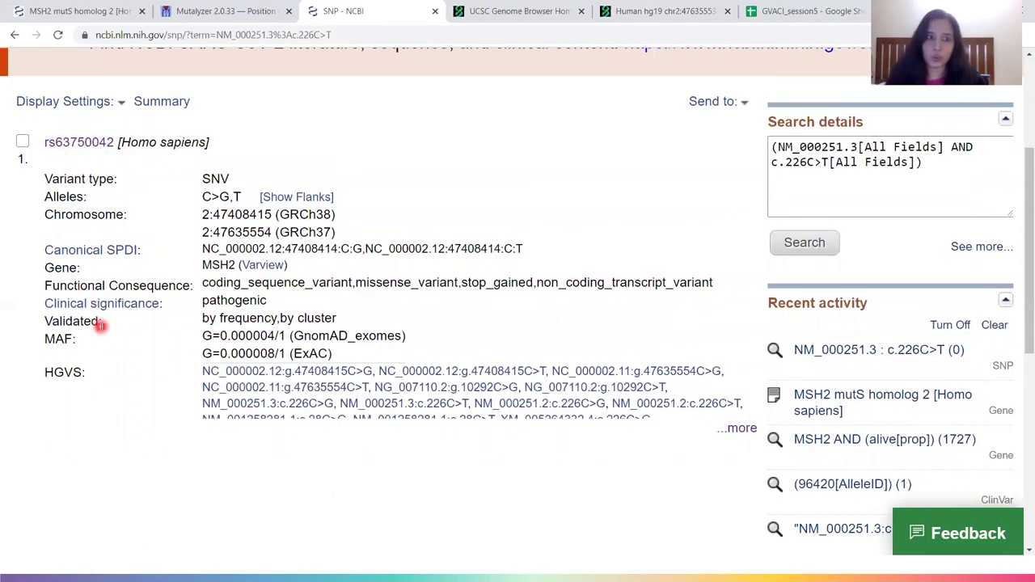
scroll(100, 325, up, 1)
click(96, 209)
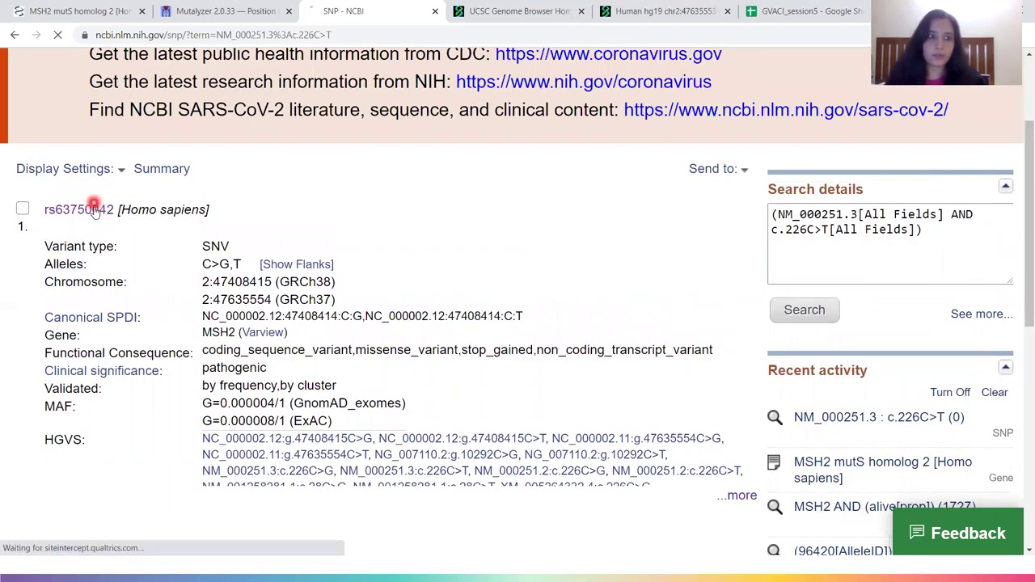
click(208, 323)
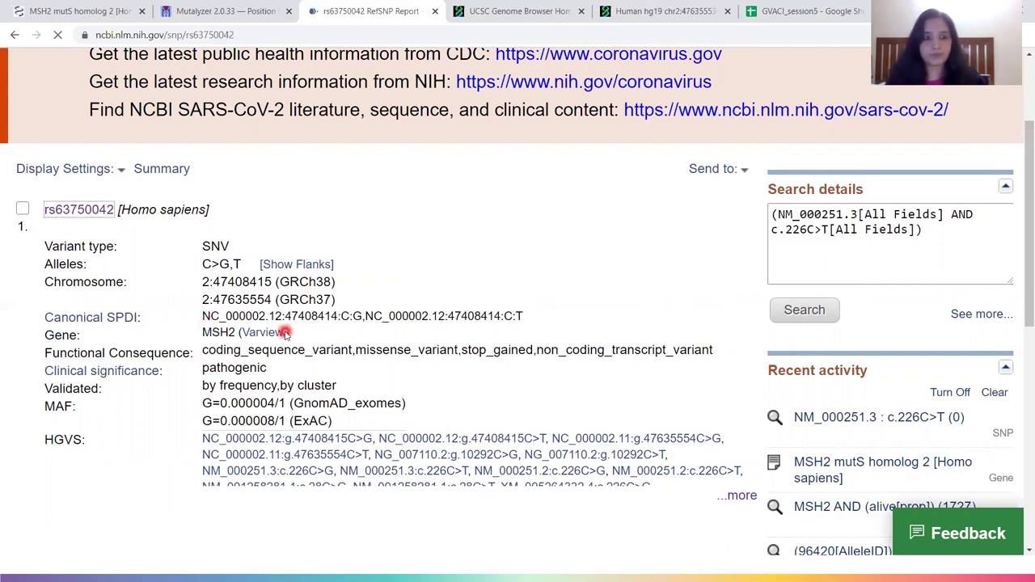
Review rs63750042's Genomic Placements and display its HGVS names (p.Gln76Glu for G, p.Gln76Ter for T)
scroll(324, 363, down, 1)
scroll(418, 358, down, 2)
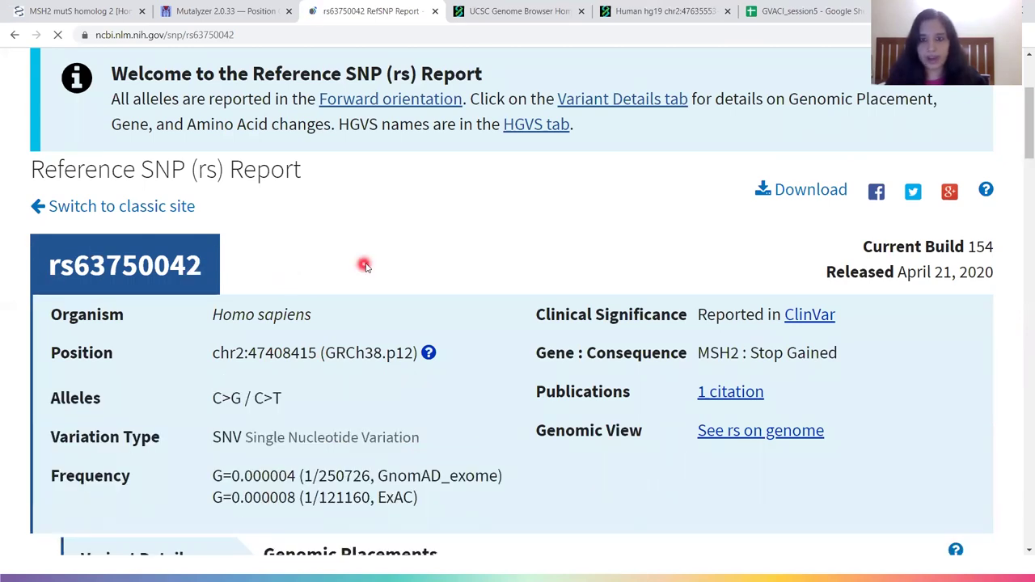
scroll(364, 266, down, 3)
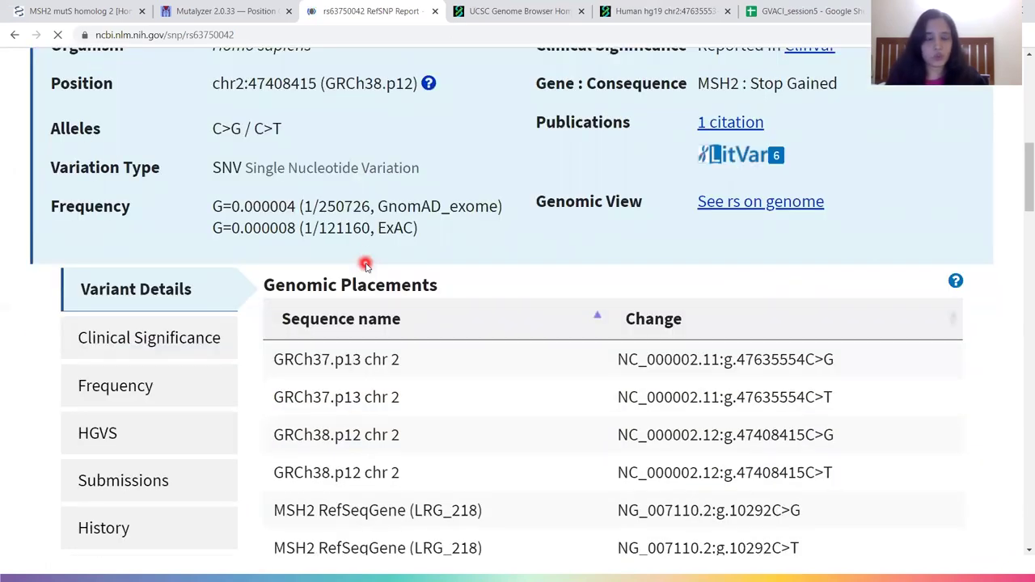
scroll(365, 266, down, 3)
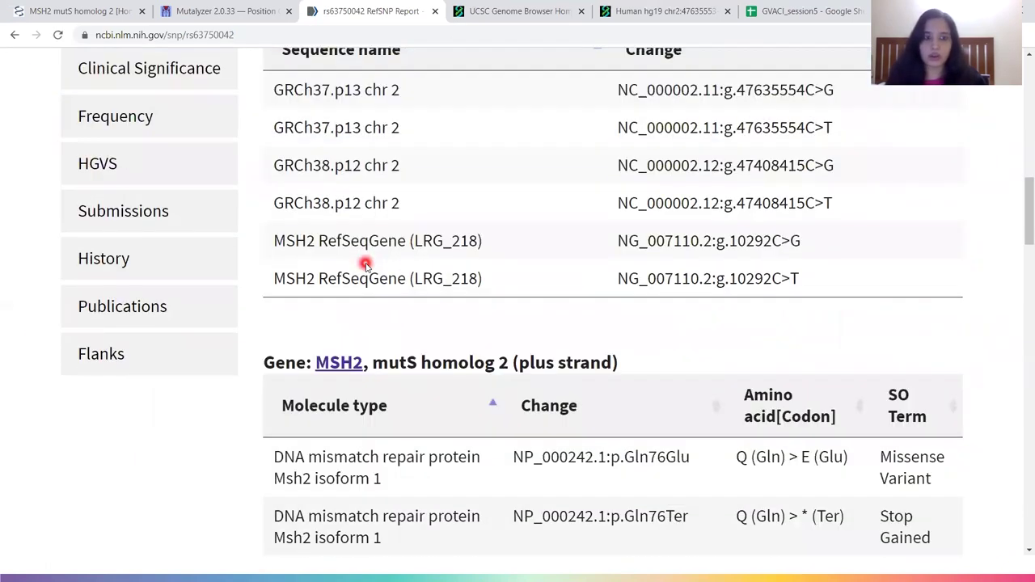
scroll(365, 267, up, 1)
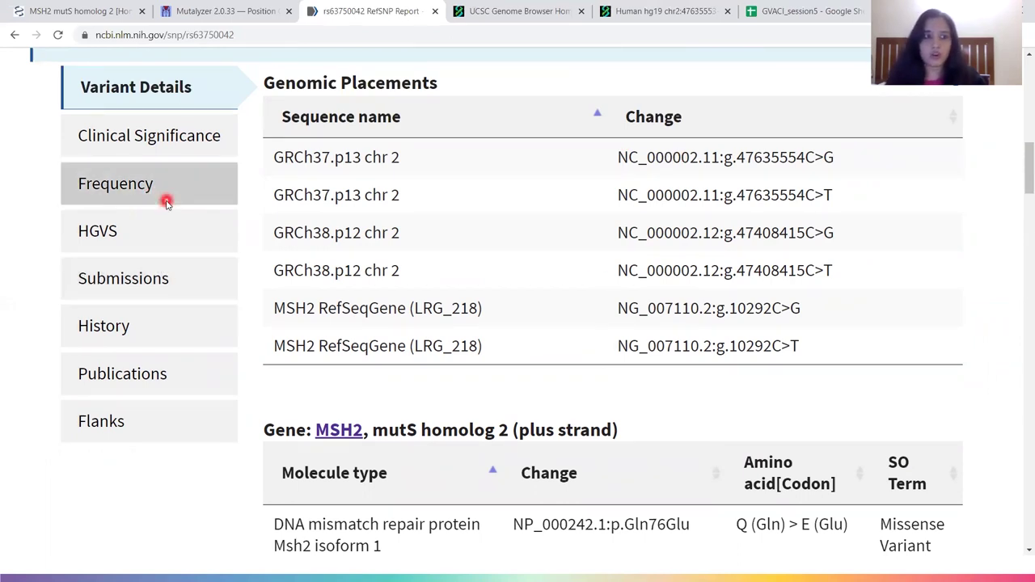
click(162, 233)
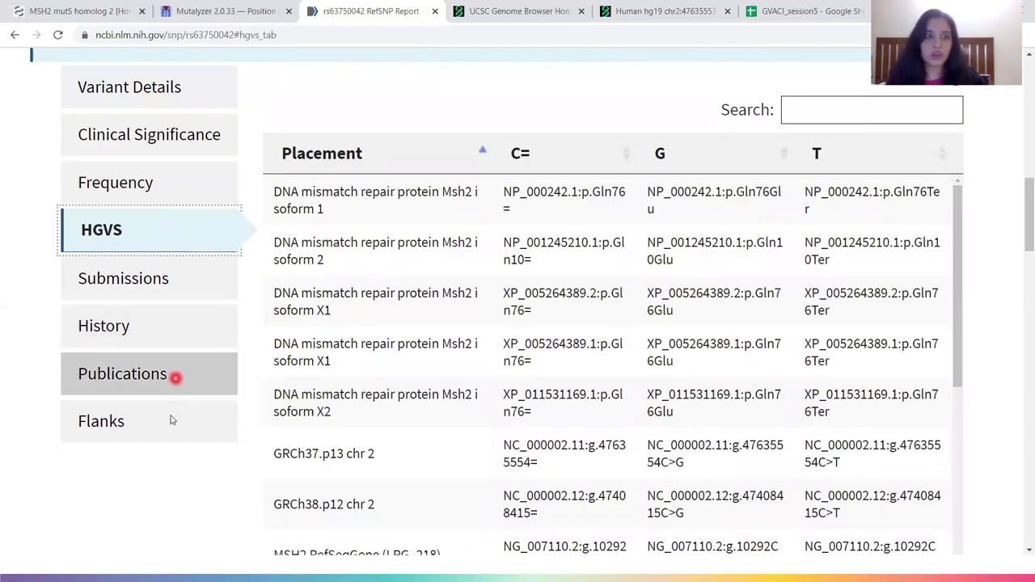
scroll(172, 290, up, 2)
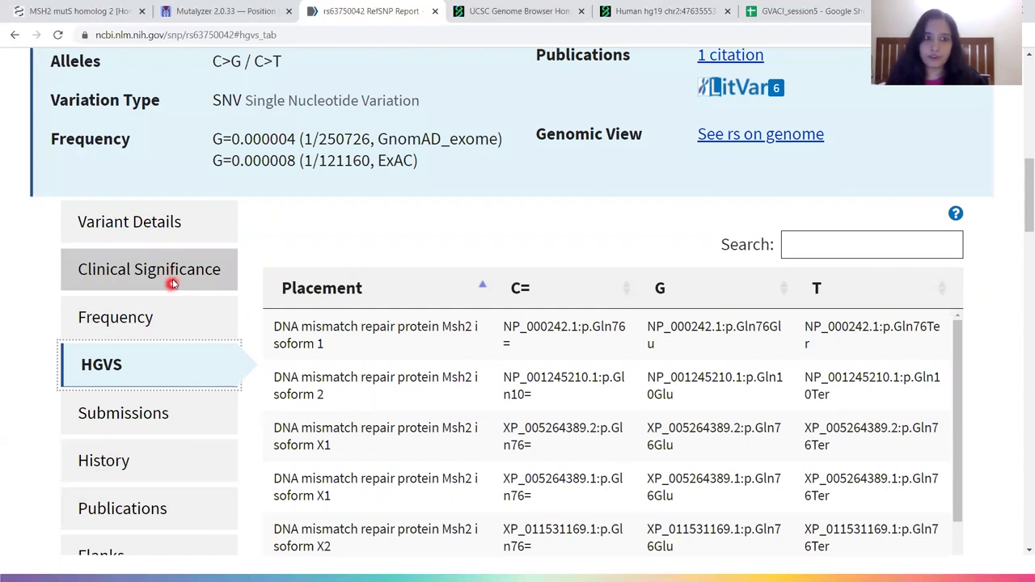
Show rs63750042's Clinical Significance: allele T pathogenic for Lynch syndrome in ClinVar (RCV000076447.3)
click(172, 279)
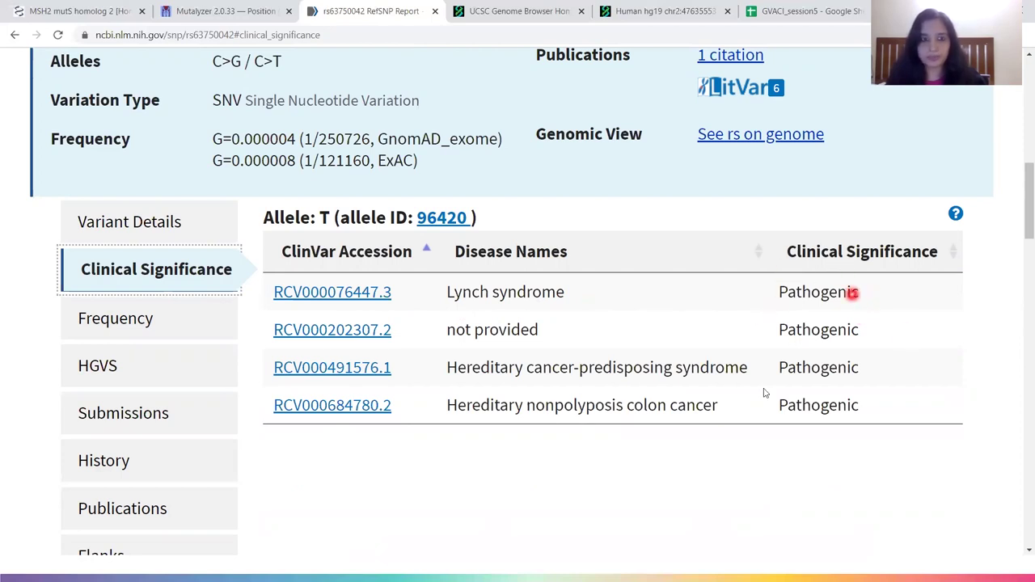
scroll(748, 399, up, 3)
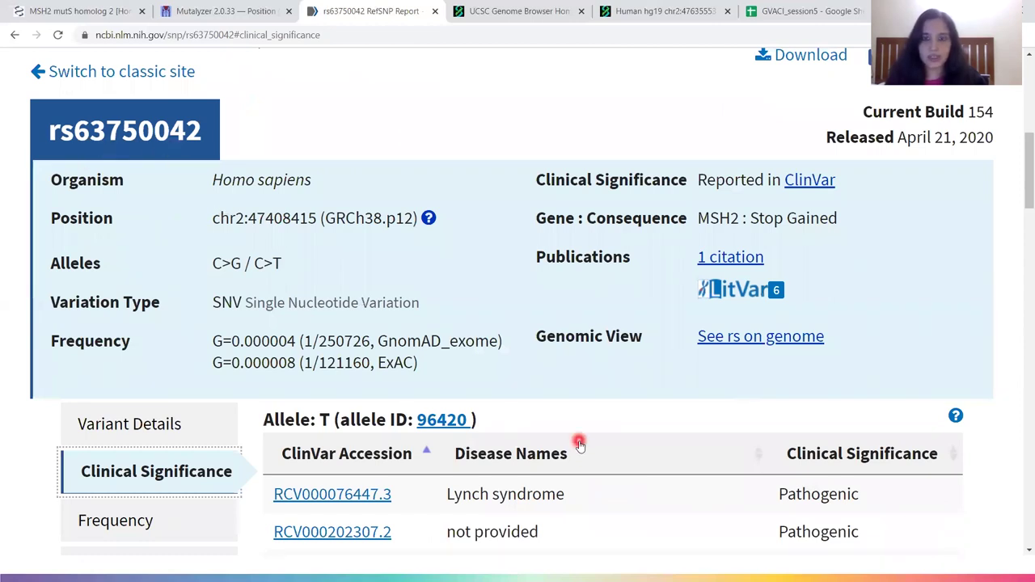
scroll(579, 443, up, 1)
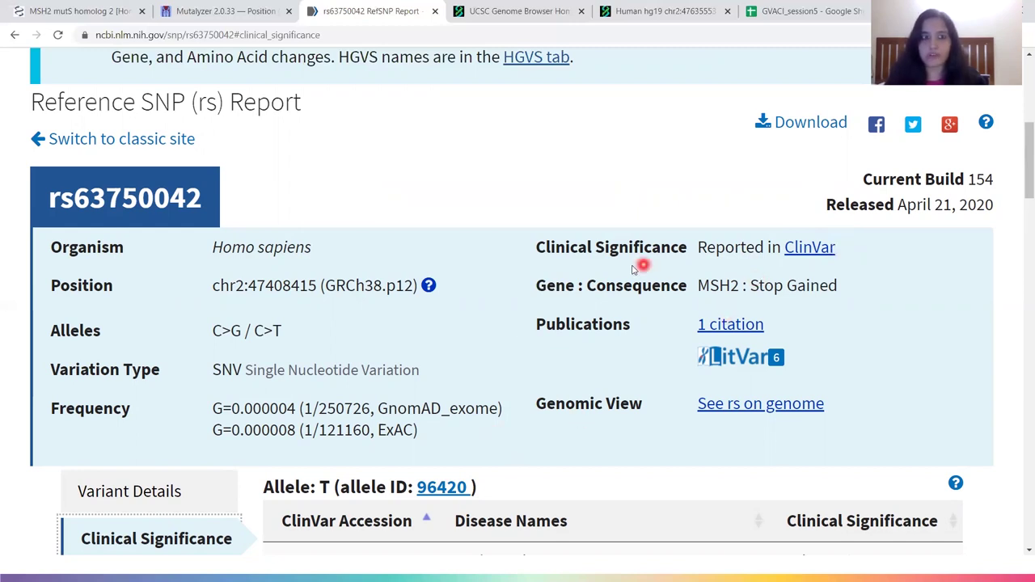
right_click(809, 253)
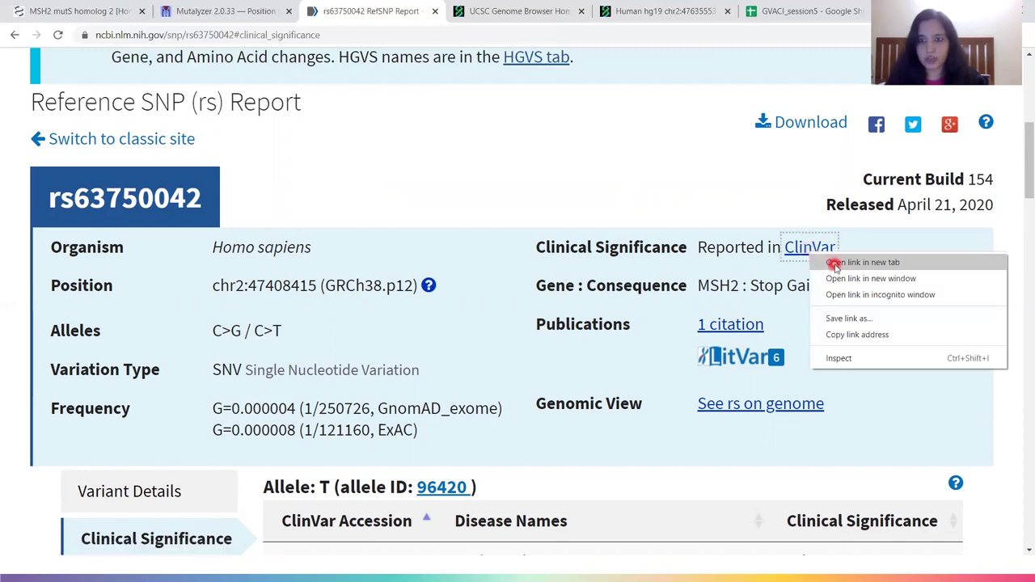
Open ClinVar record VCV000090945.7, MSH2 c.226C>T (p.Gln76Ter), Pathogenic, in a new tab
click(862, 264)
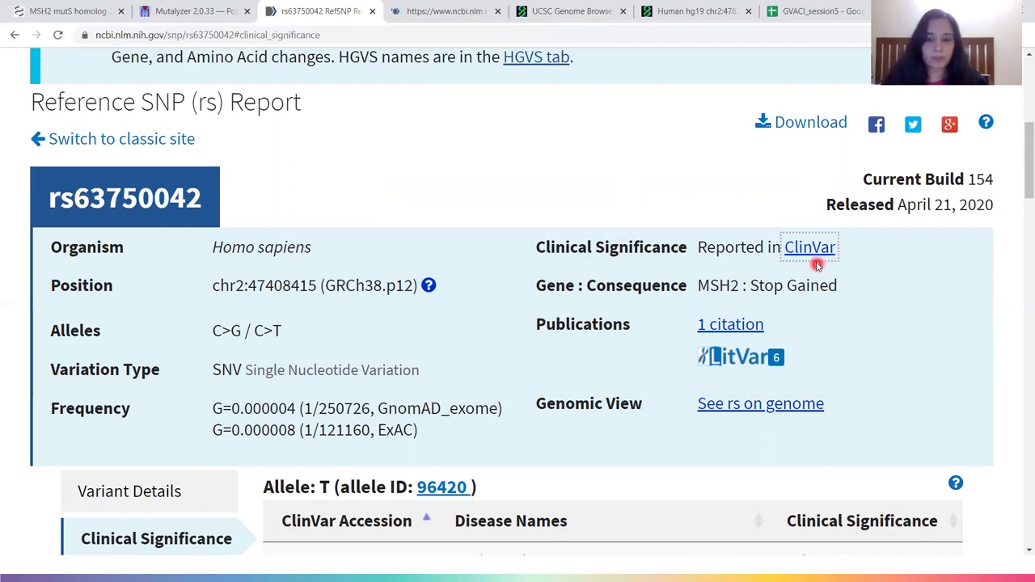
click(422, 170)
click(388, 100)
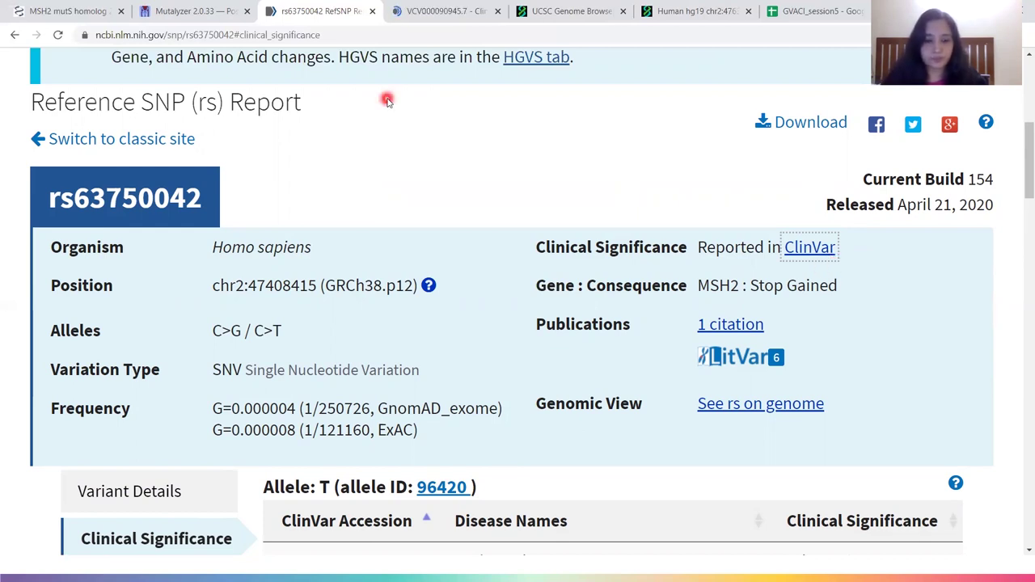
click(328, 130)
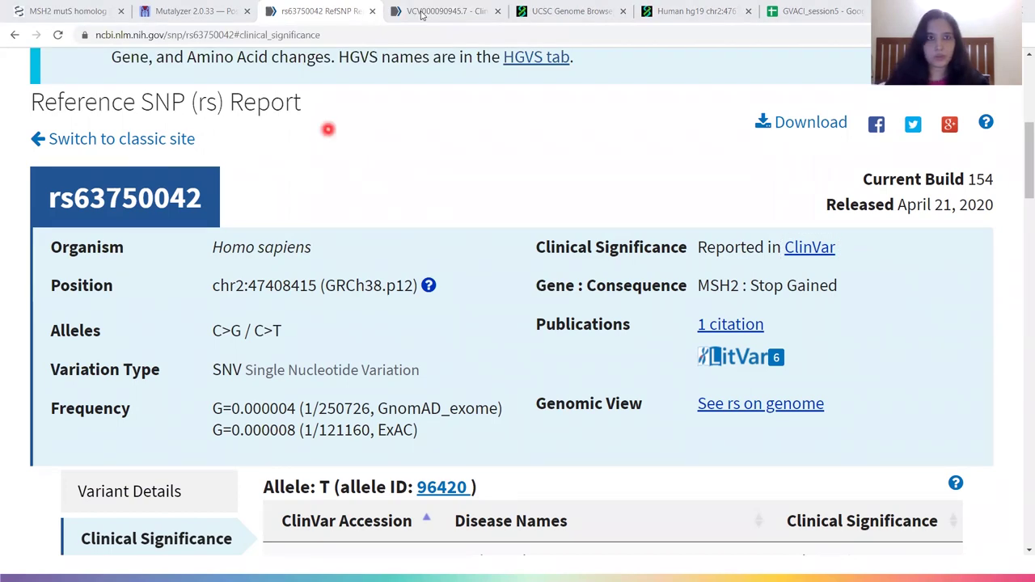
click(421, 14)
click(451, 279)
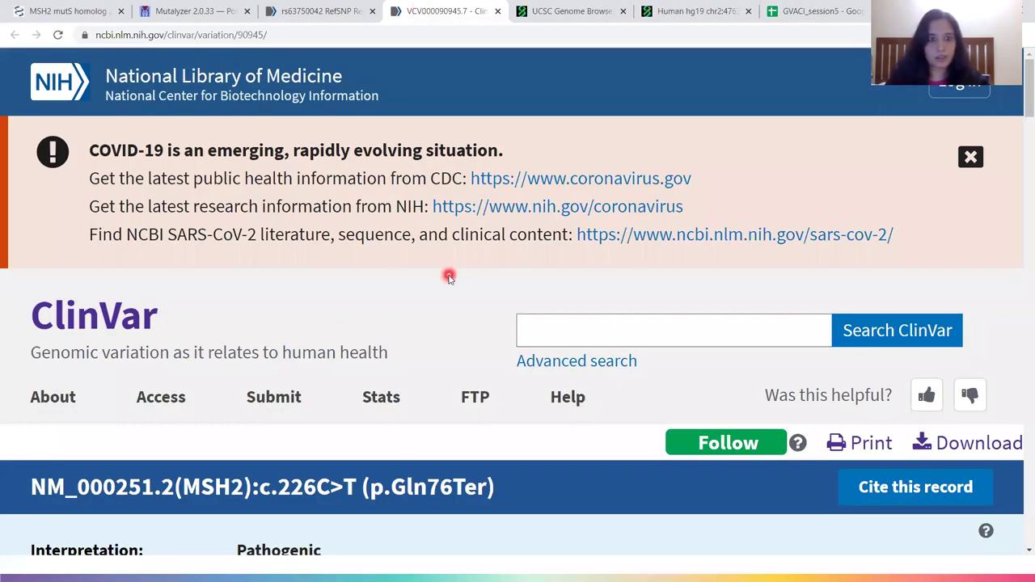
scroll(449, 277, down, 1)
scroll(450, 278, down, 1)
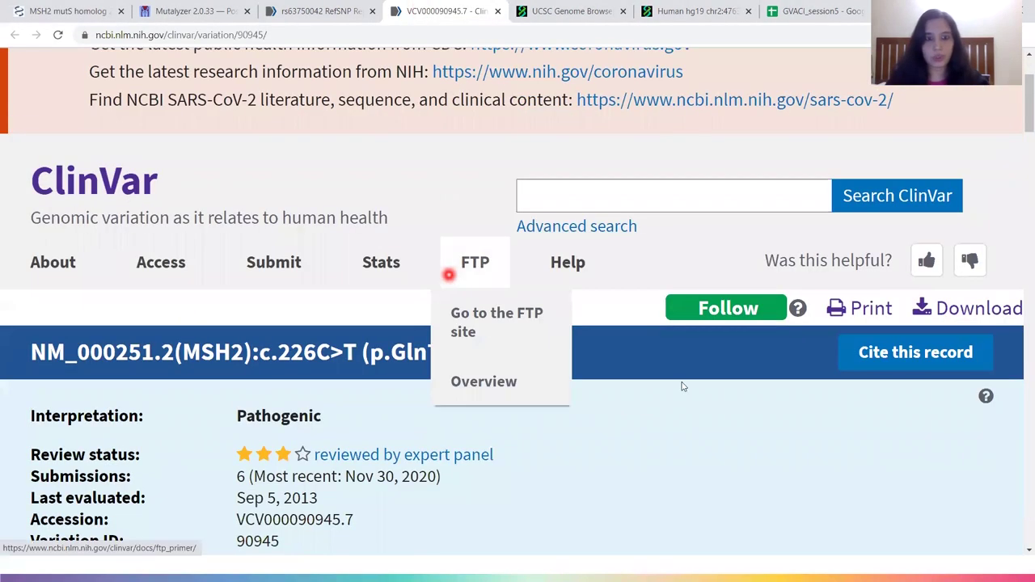
scroll(693, 391, down, 1)
scroll(694, 390, down, 1)
scroll(694, 389, down, 1)
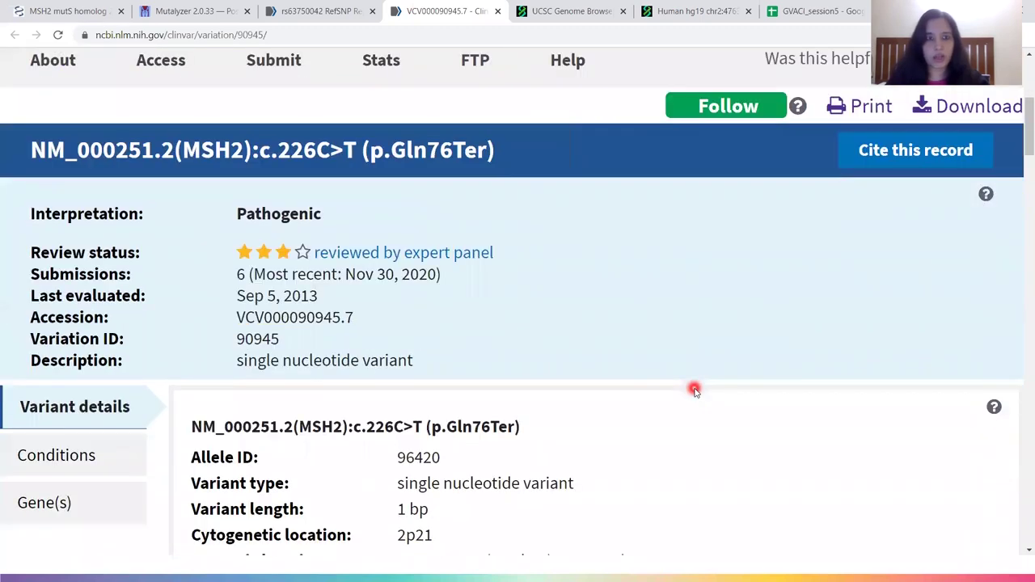
scroll(69, 216, up, 1)
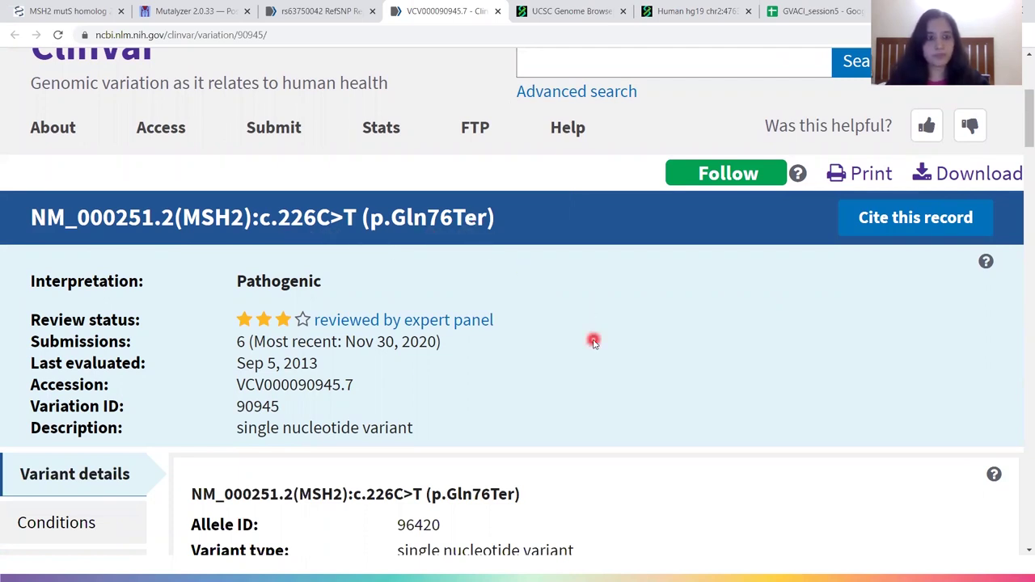
scroll(593, 342, down, 1)
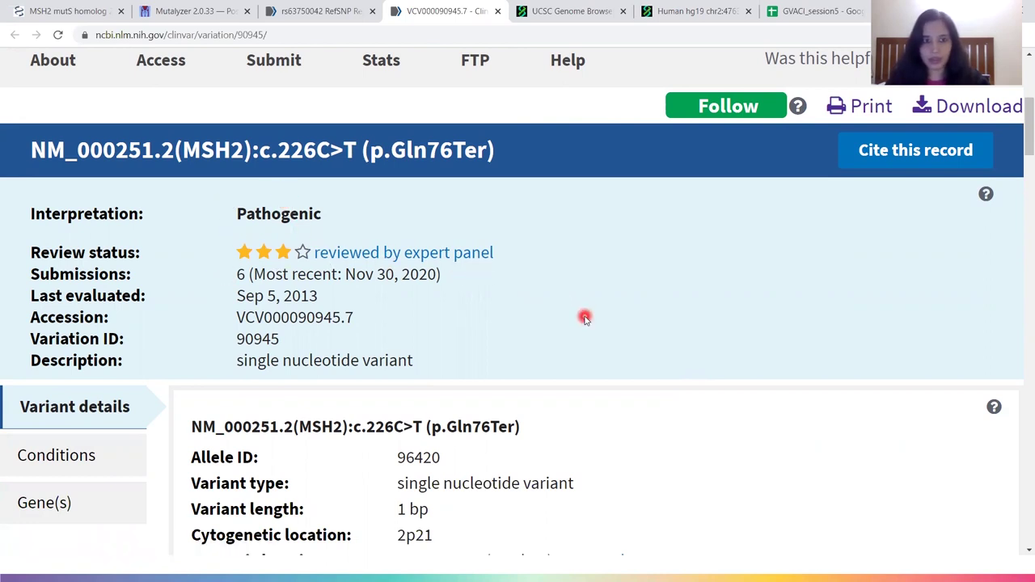
scroll(585, 319, down, 1)
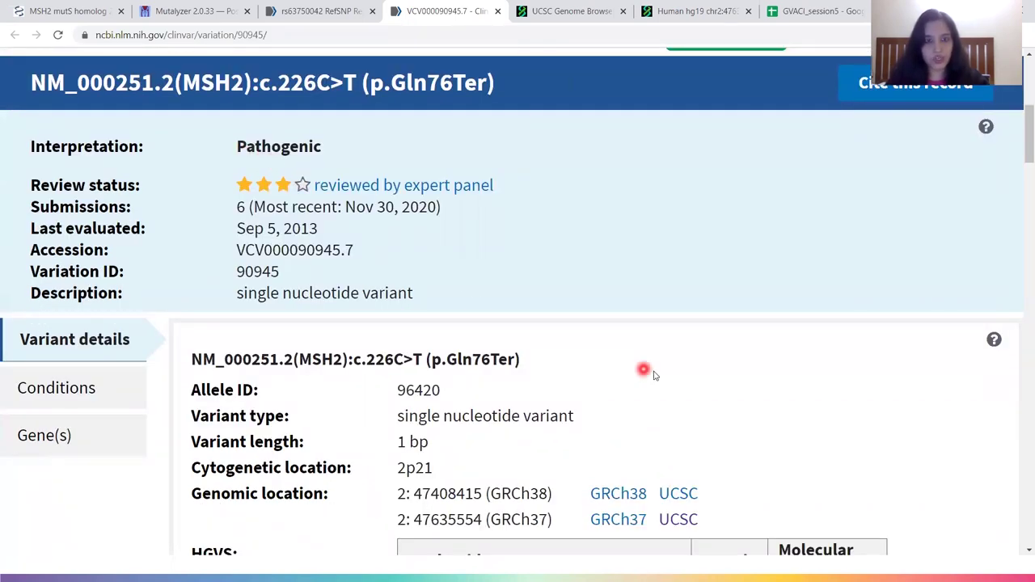
scroll(654, 375, down, 2)
scroll(655, 375, down, 1)
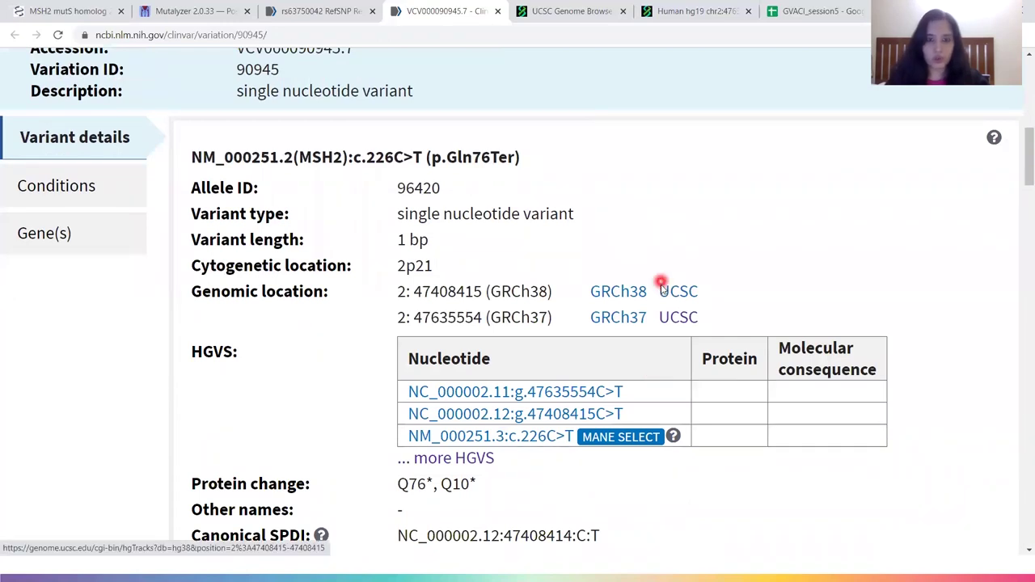
scroll(662, 288, up, 1)
scroll(662, 288, down, 1)
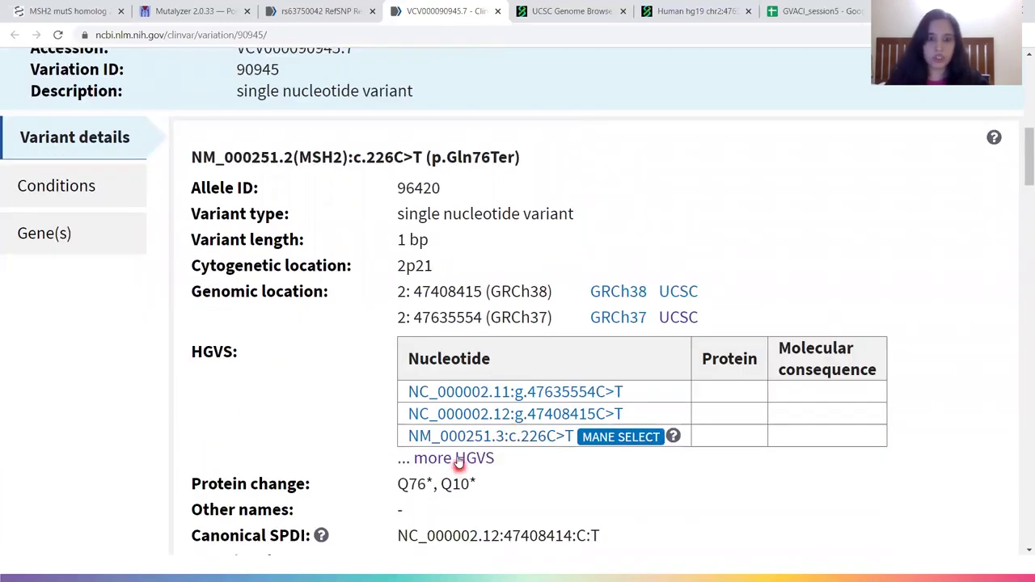
click(460, 458)
Scroll to submitted interpretations: Pathogenic for Lynch Syndrome from InSiGHT (SCV000107476.2) and GeneDx
scroll(251, 419, down, 1)
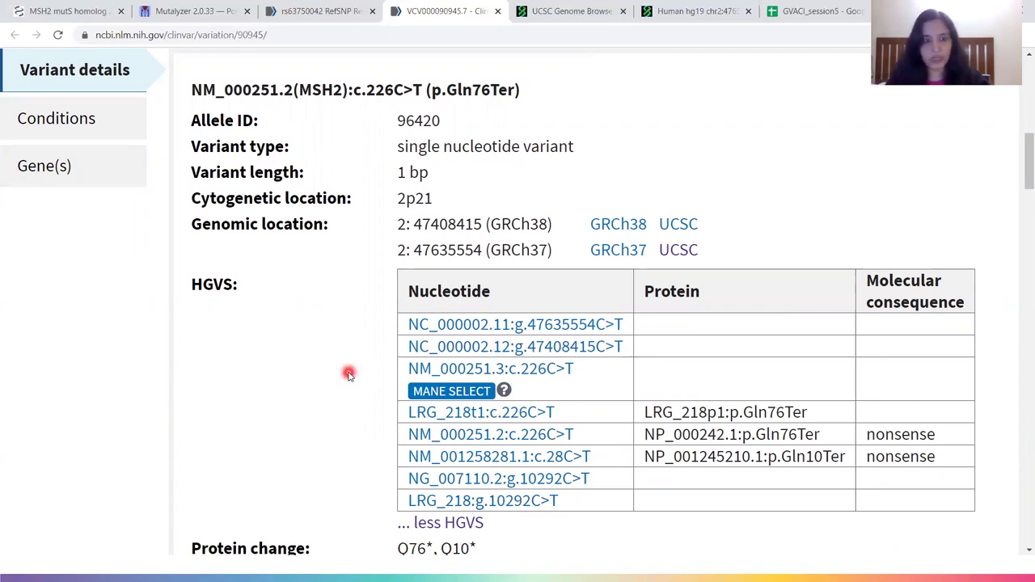
scroll(348, 372, down, 2)
scroll(348, 374, down, 1)
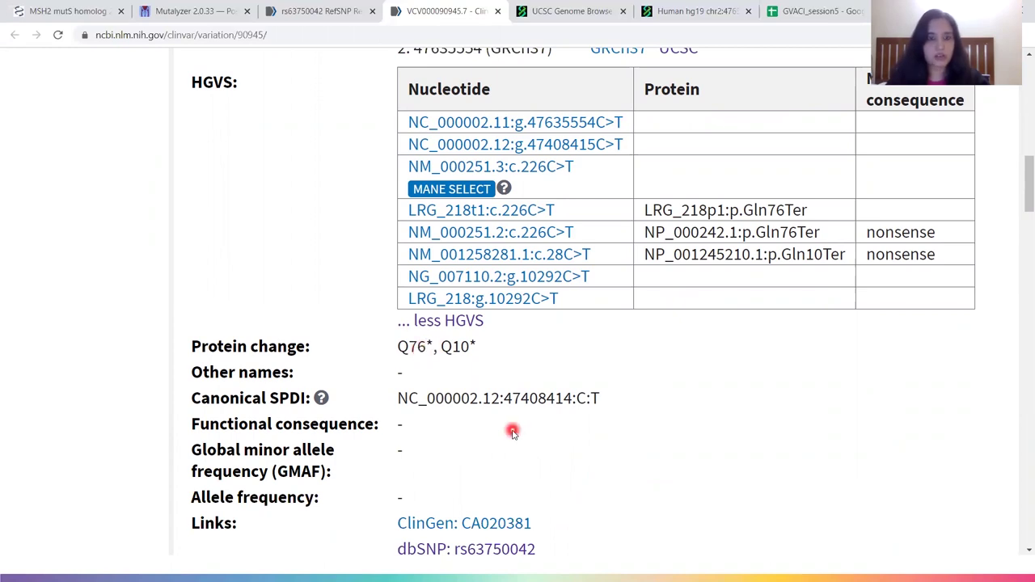
scroll(510, 430, down, 2)
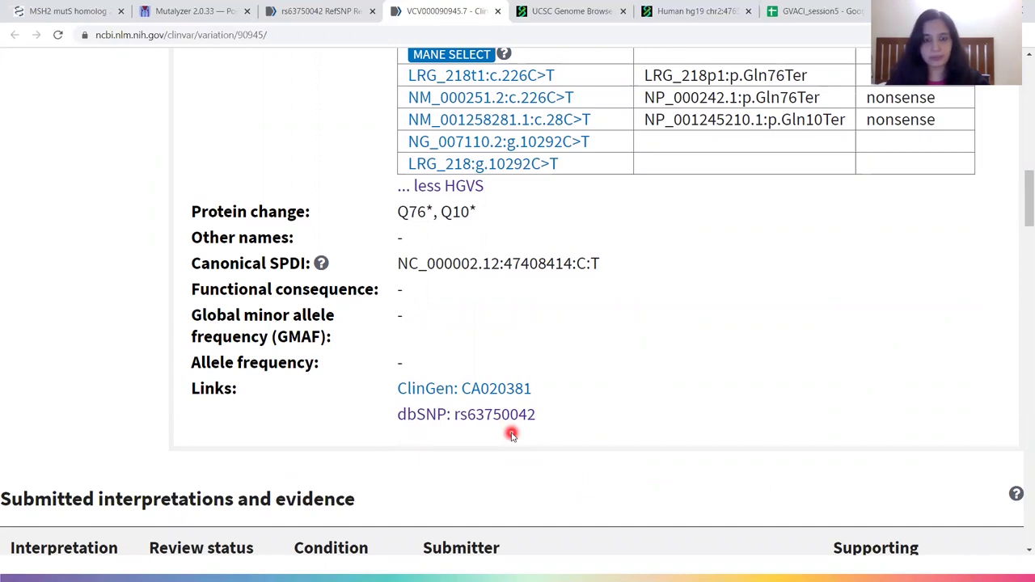
scroll(512, 435, down, 3)
scroll(512, 433, down, 2)
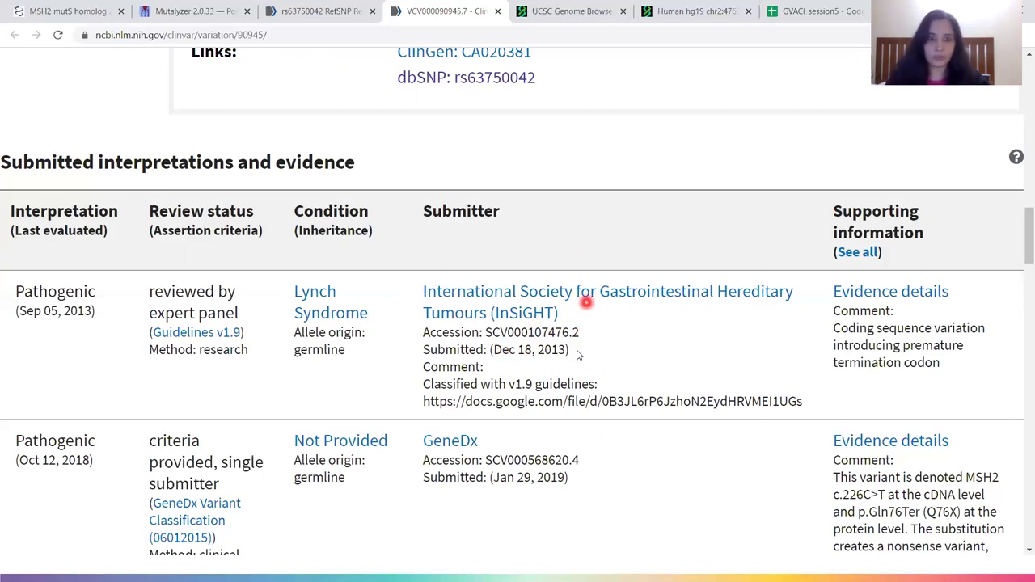
Leave the ClinVar record for the PowerPoint Example slide and advance it to show Build: GRCh37/hg19
scroll(578, 351, up, 2)
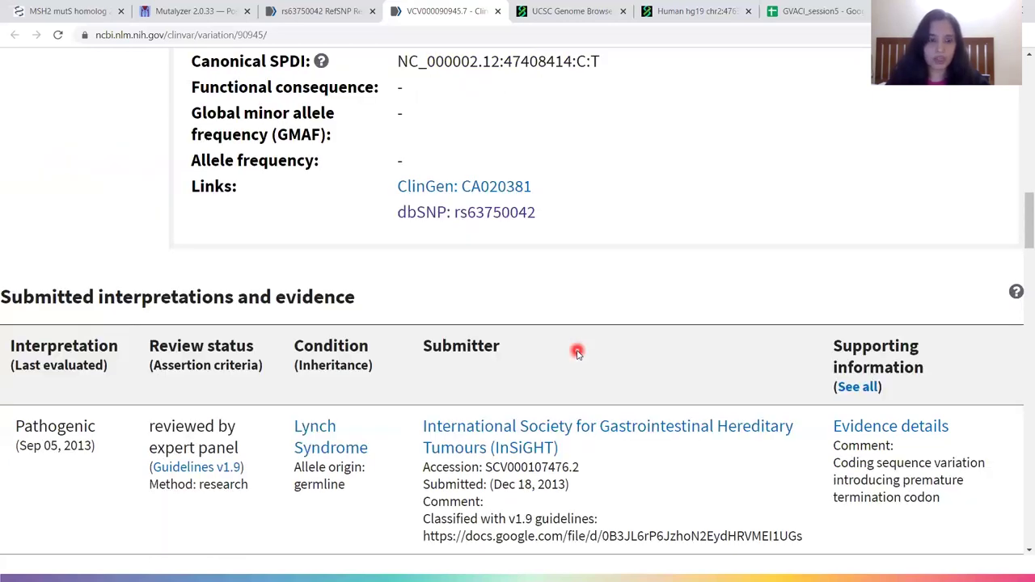
scroll(577, 352, up, 2)
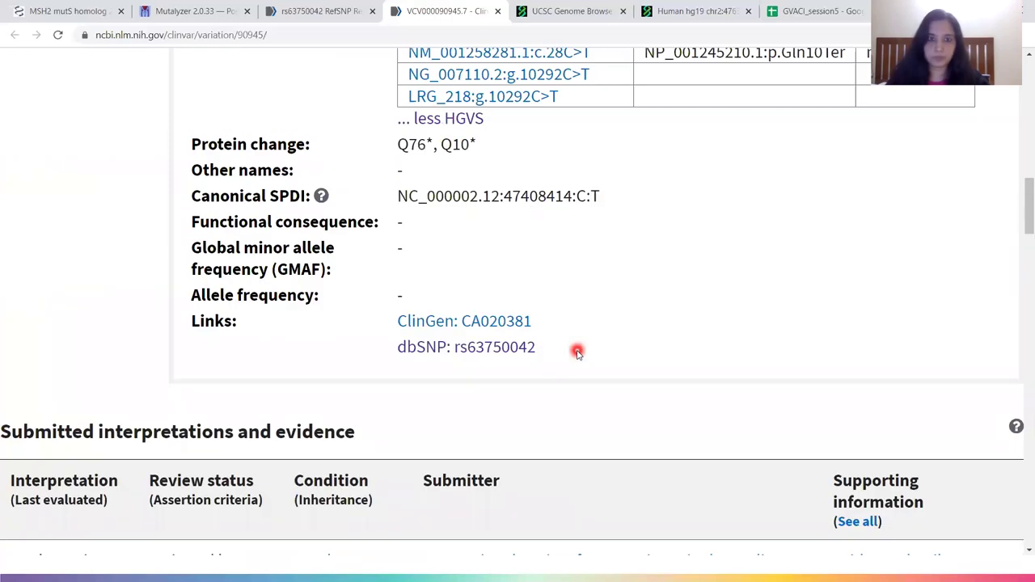
scroll(577, 352, up, 5)
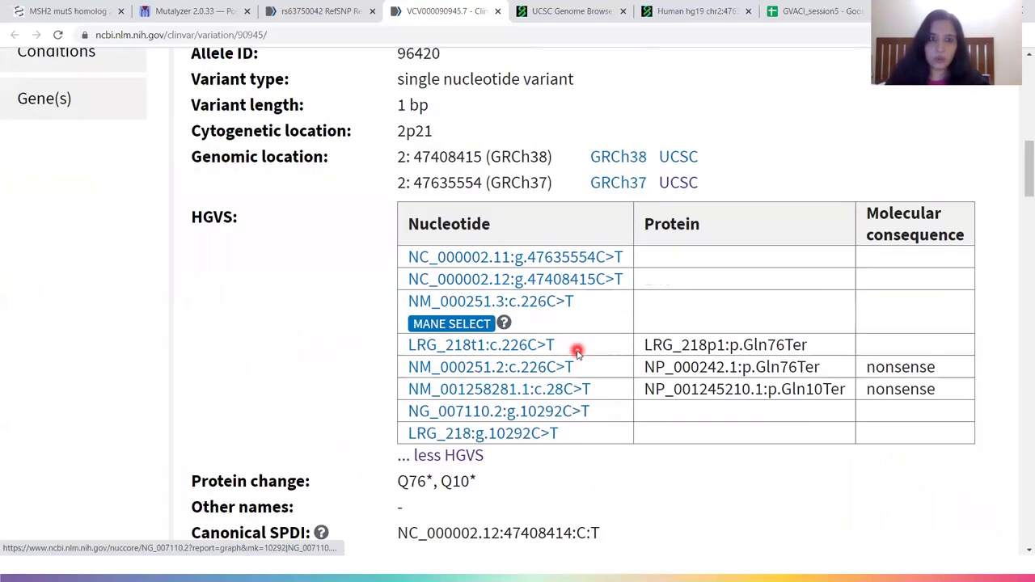
scroll(577, 352, up, 1)
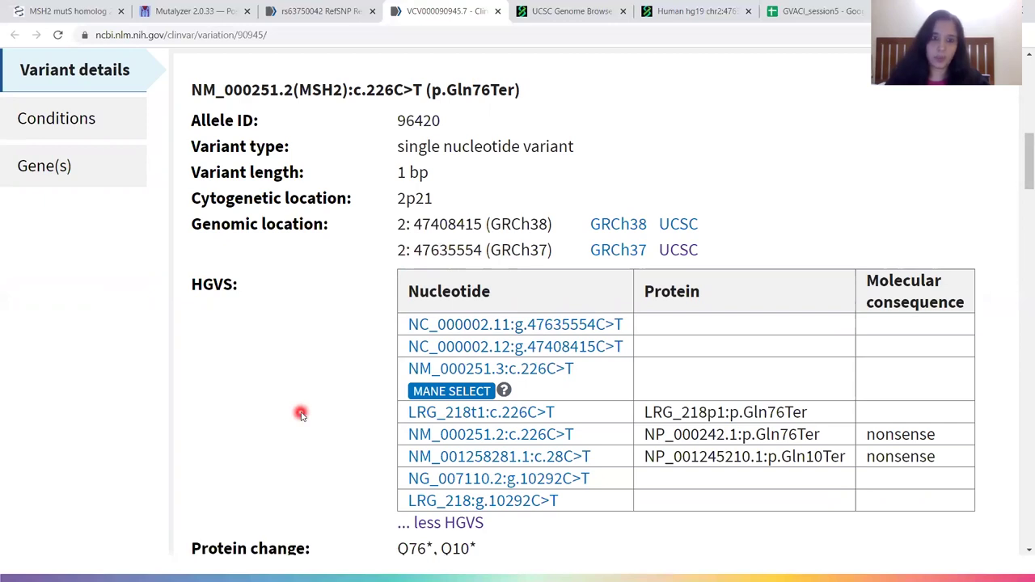
scroll(300, 414, up, 2)
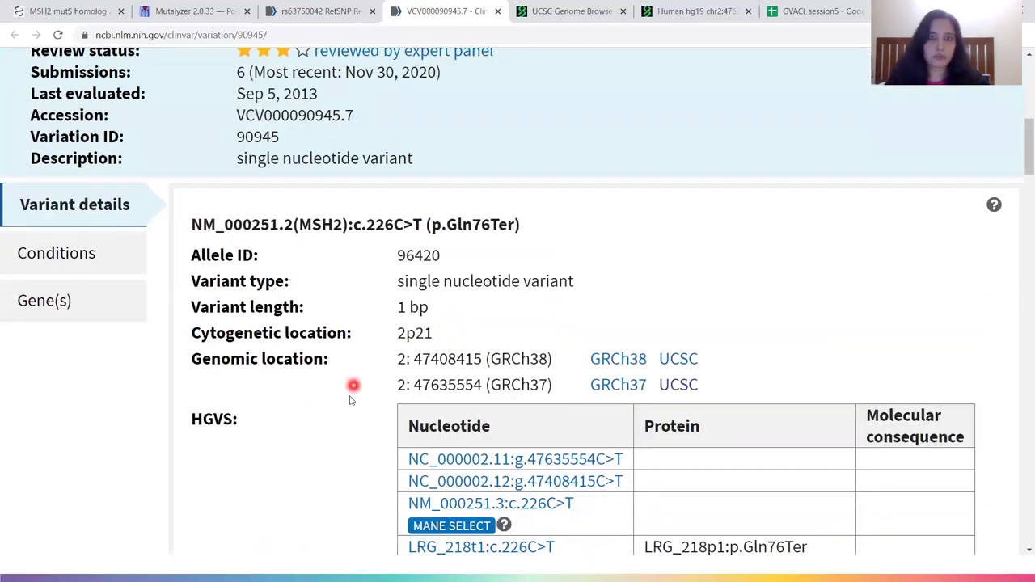
scroll(347, 404, up, 4)
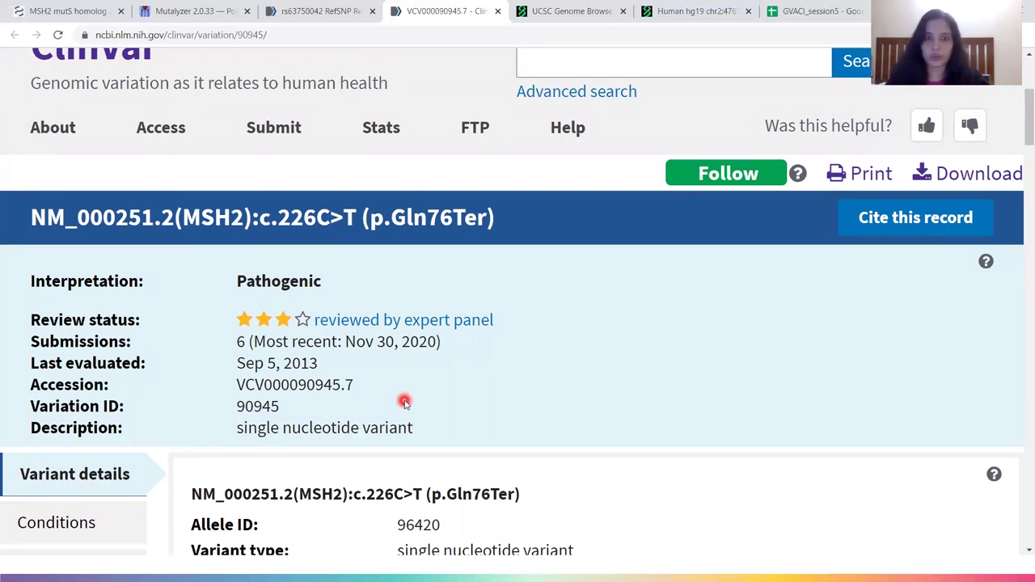
key(alt+Tab)
key(alt+Tab)
key(alt+Tab)
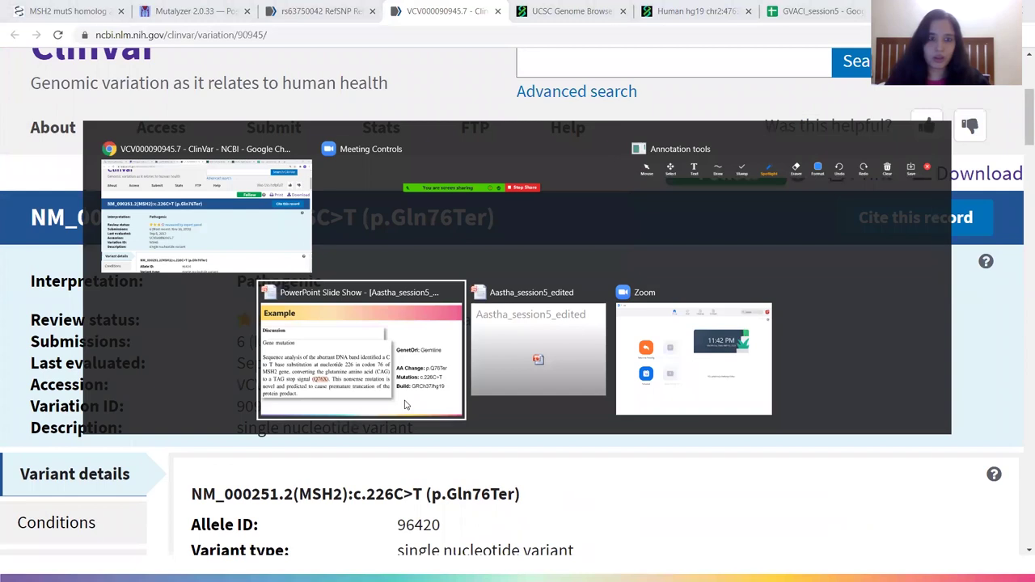
click(406, 405)
click(558, 386)
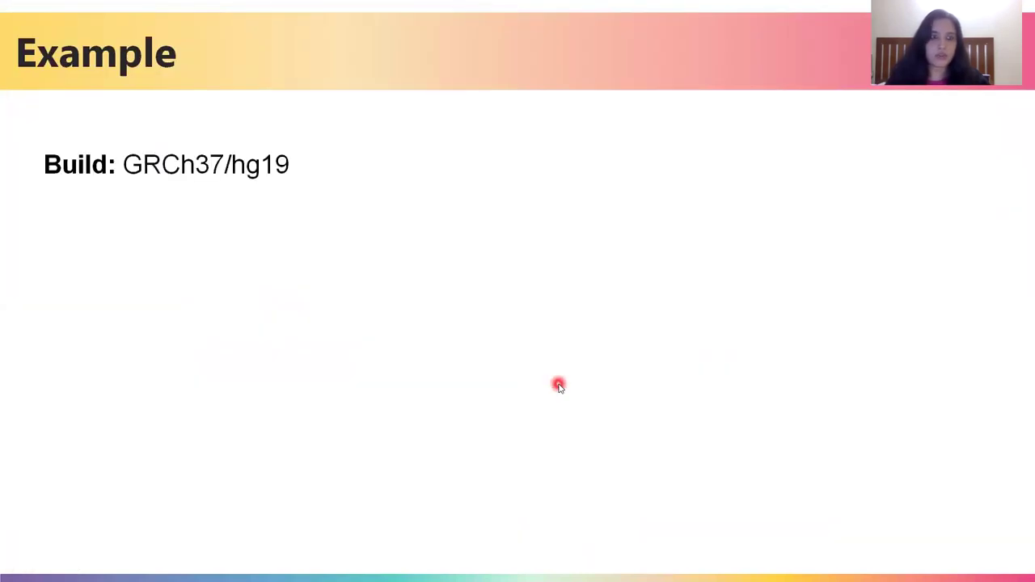